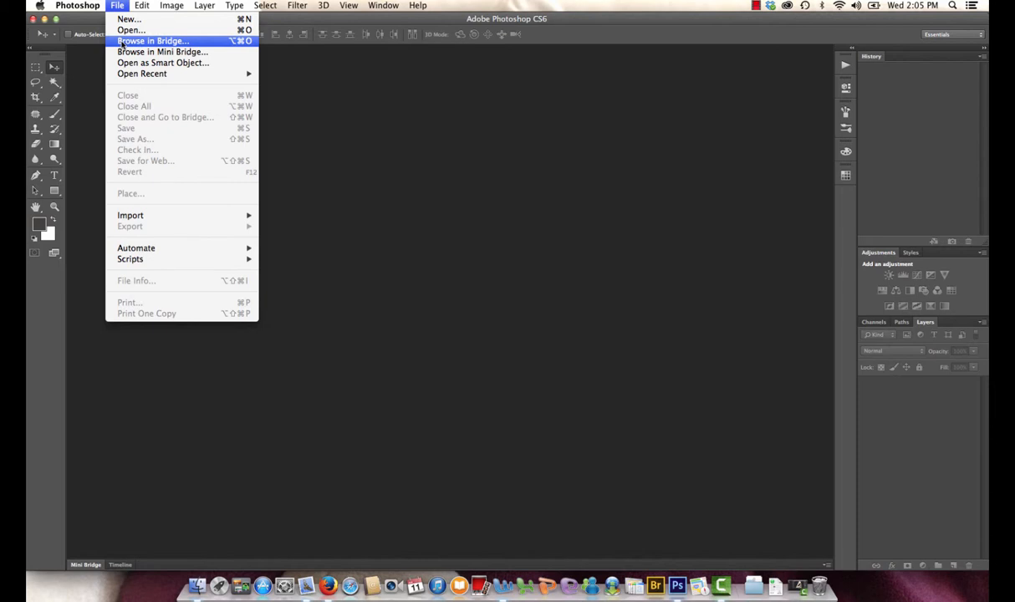
Start browsing for image files in Adobe Bridge.
{"action": "left_click", "coordinate": [122, 42]}
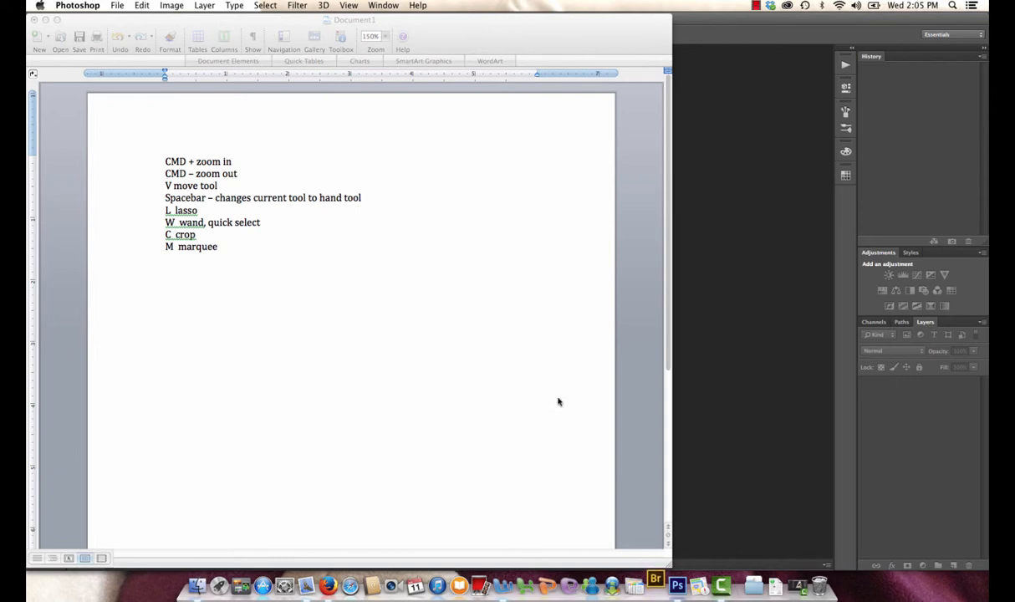
Switch to the Word document and review its list of Photoshop keyboard shortcuts.
{"action": "left_click", "coordinate": [284, 181]}
{"action": "left_click_drag", "start_coordinate": [436, 39], "coordinate": [446, 36]}
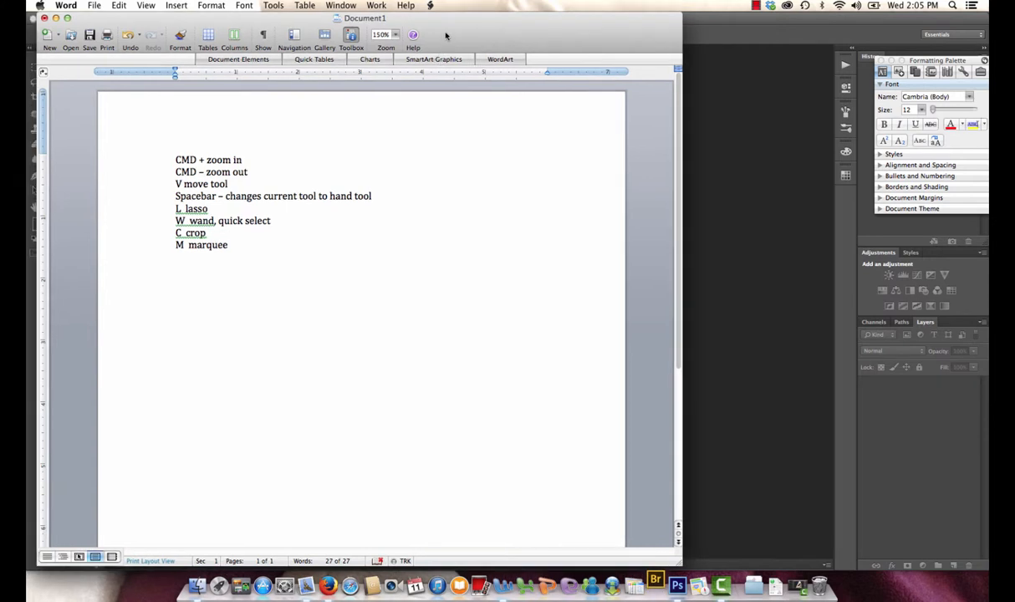
{"action": "left_click", "coordinate": [235, 254]}
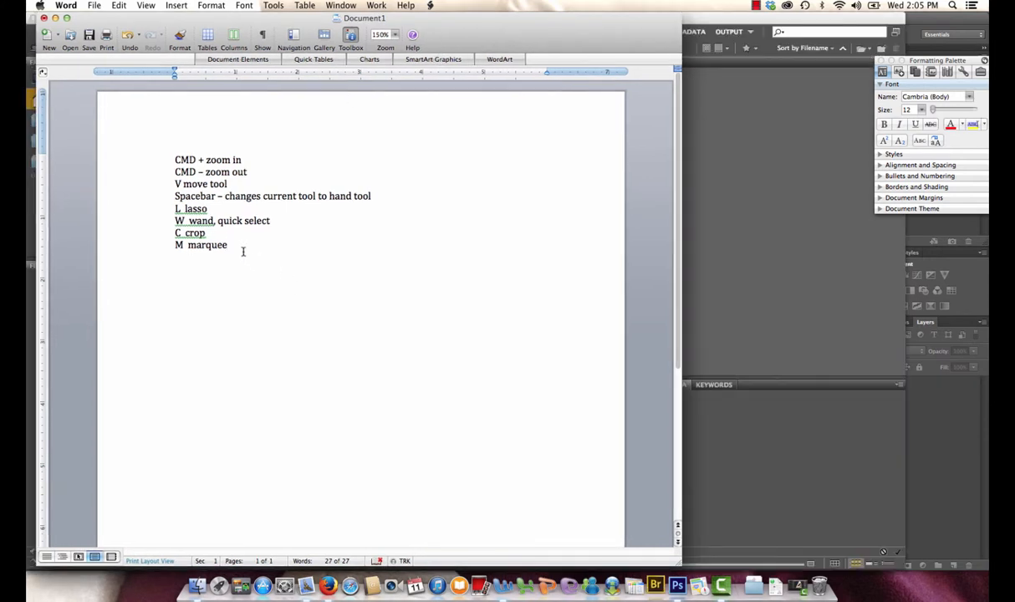
{"action": "left_click_drag", "start_coordinate": [175, 158], "coordinate": [251, 245]}
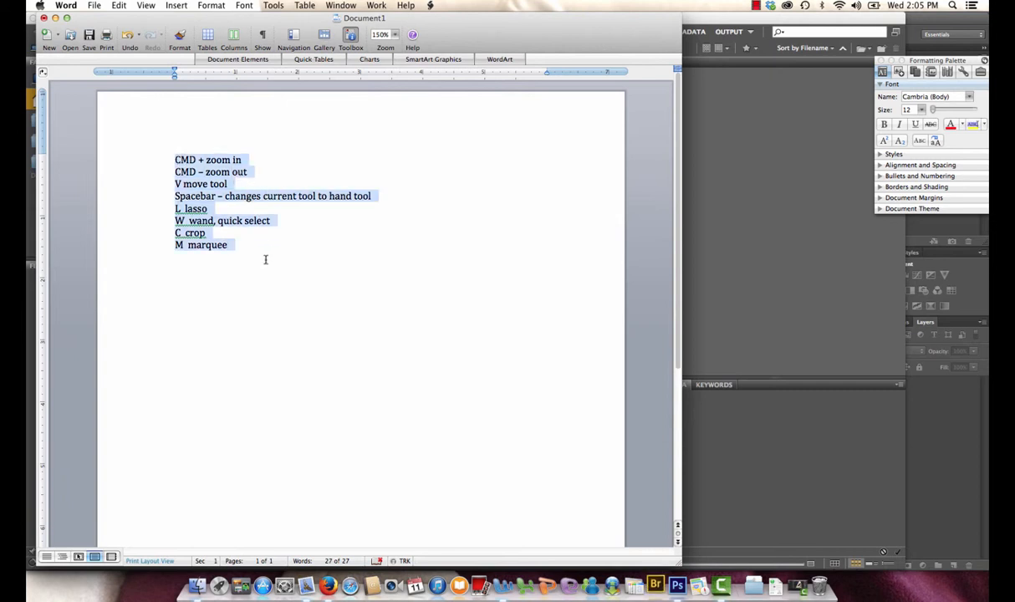
{"action": "left_click", "coordinate": [255, 249]}
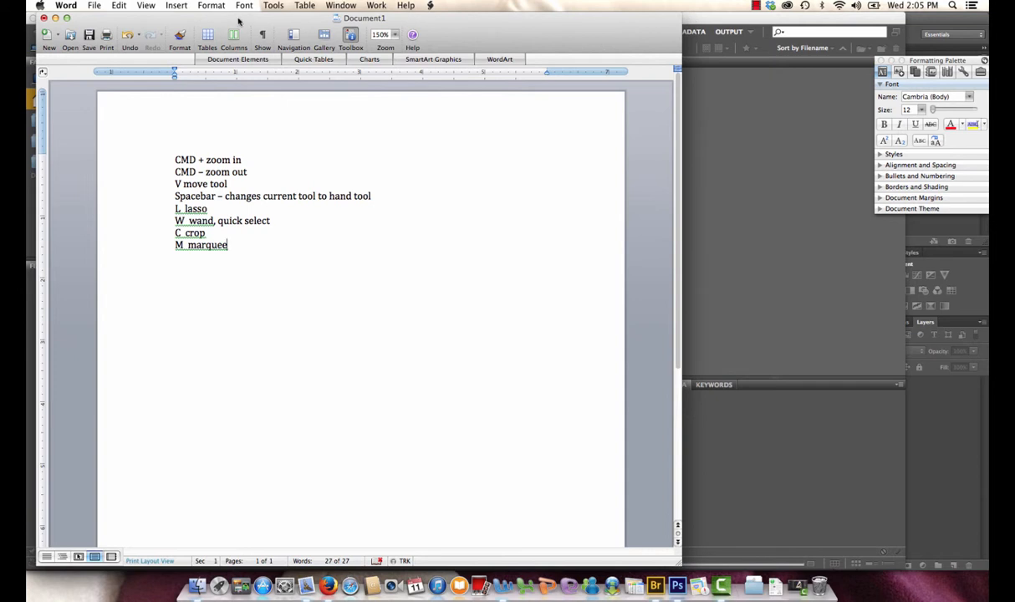
Switch to Adobe Bridge and open the zine folder on the Desktop.
{"action": "left_click", "coordinate": [694, 17]}
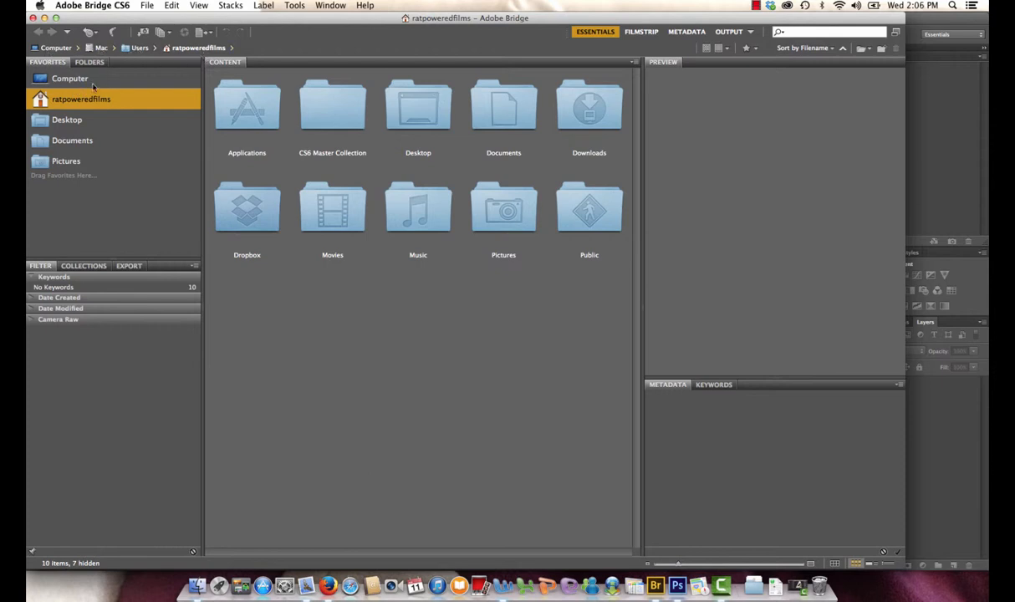
{"action": "left_click", "coordinate": [74, 123]}
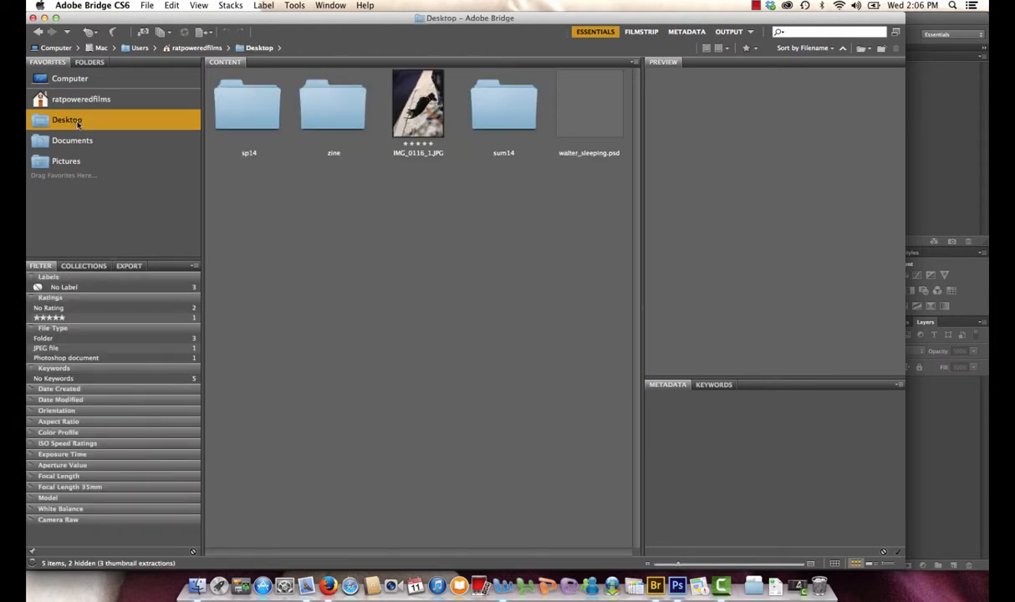
{"action": "left_click", "coordinate": [332, 116]}
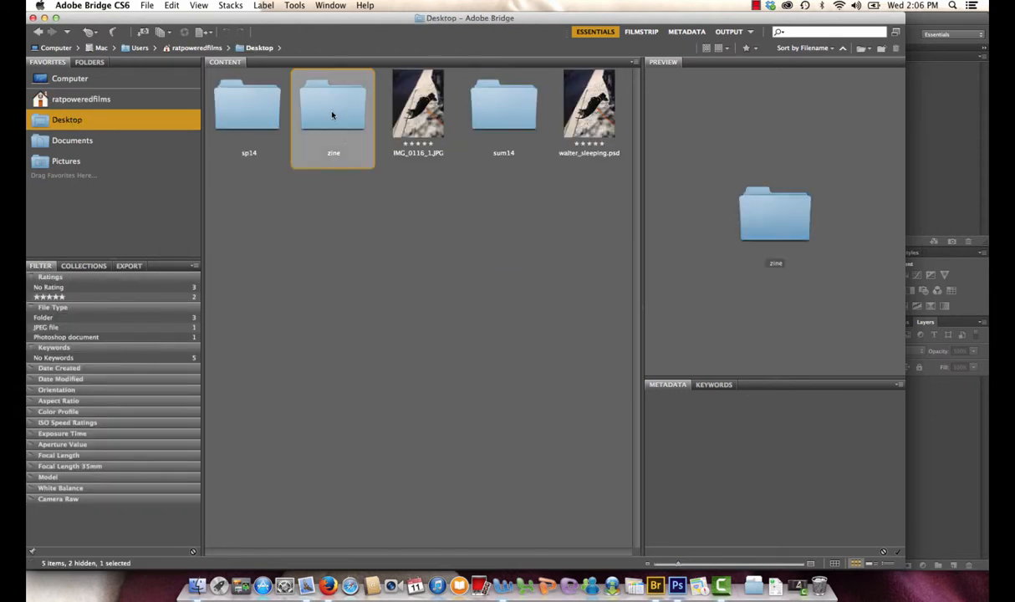
{"action": "double_click", "coordinate": [332, 118]}
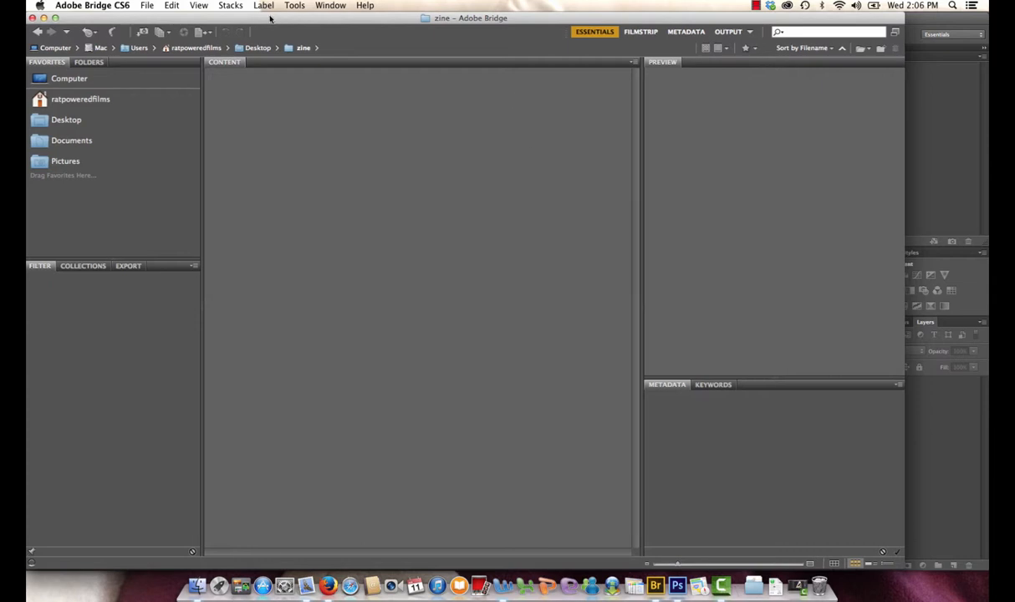
Move the Bridge window aside to look at the shortcut list in Word, and return to Bridge.
{"action": "left_click_drag", "start_coordinate": [269, 15], "coordinate": [281, 109]}
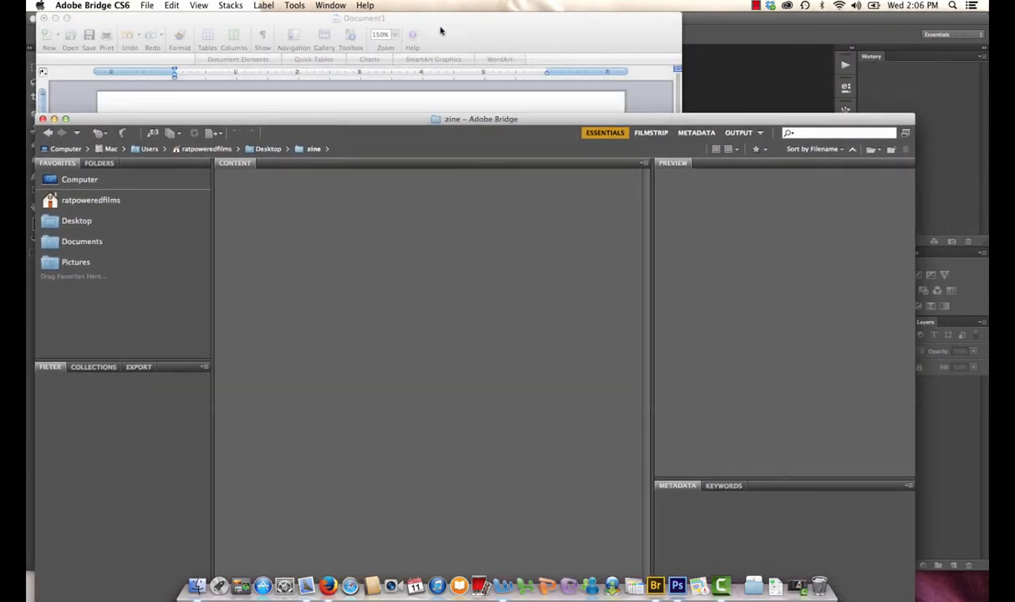
{"action": "left_click", "coordinate": [439, 37]}
{"action": "left_click_drag", "start_coordinate": [698, 122], "coordinate": [799, 180]}
{"action": "left_click", "coordinate": [520, 95]}
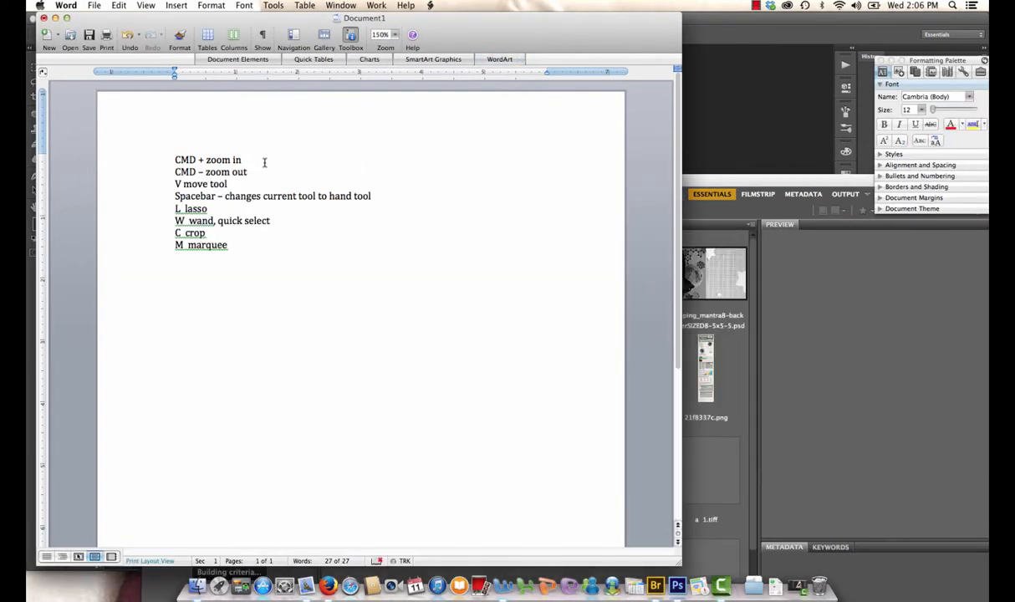
{"action": "left_click", "coordinate": [706, 160]}
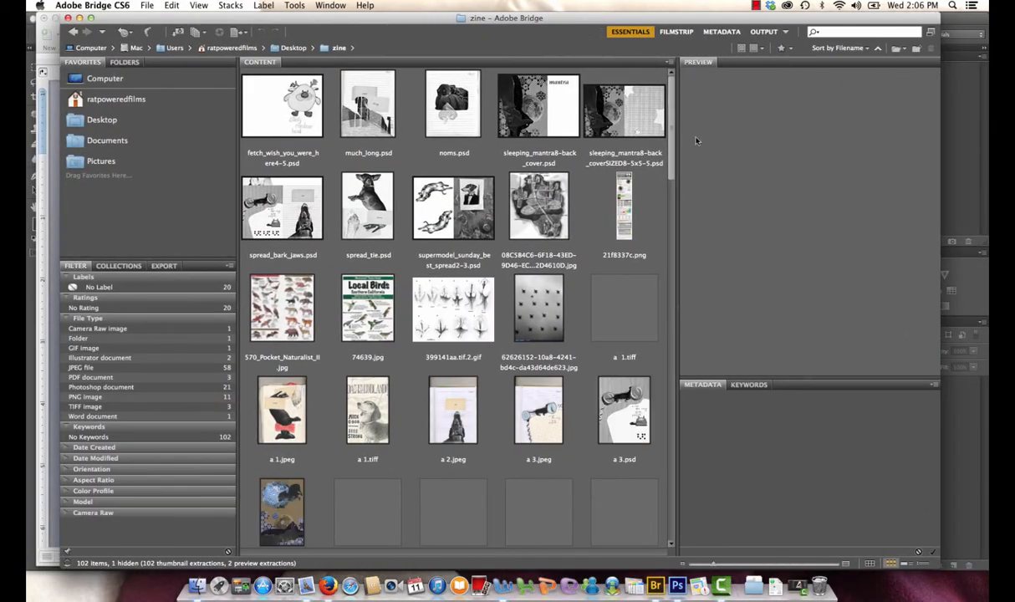
Preview photo 3.JPG in the zine folder and enlarge the metadata area to examine its file properties.
{"action": "left_click_drag", "start_coordinate": [671, 141], "coordinate": [654, 334]}
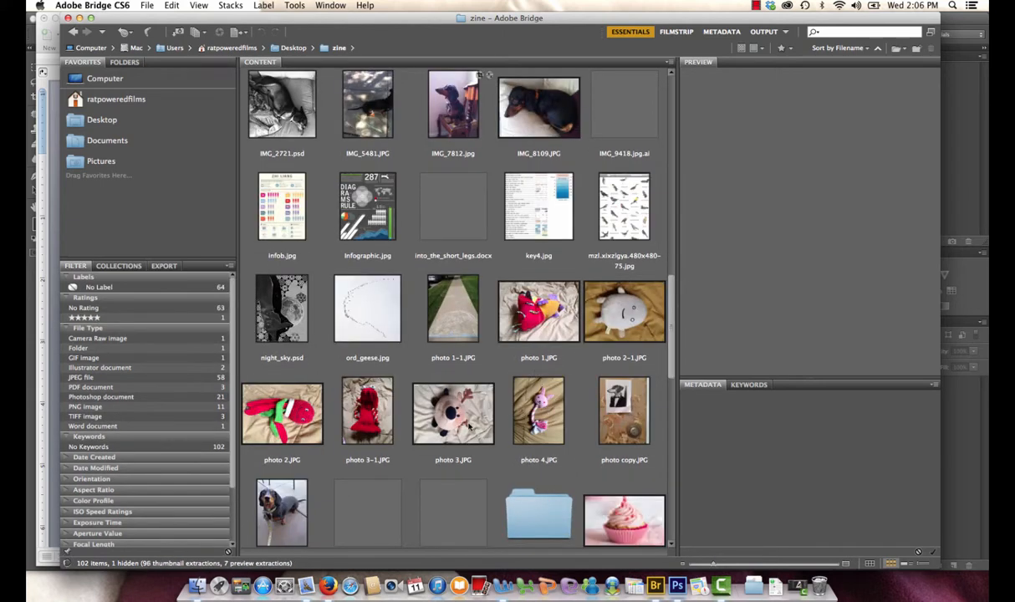
{"action": "left_click", "coordinate": [462, 423]}
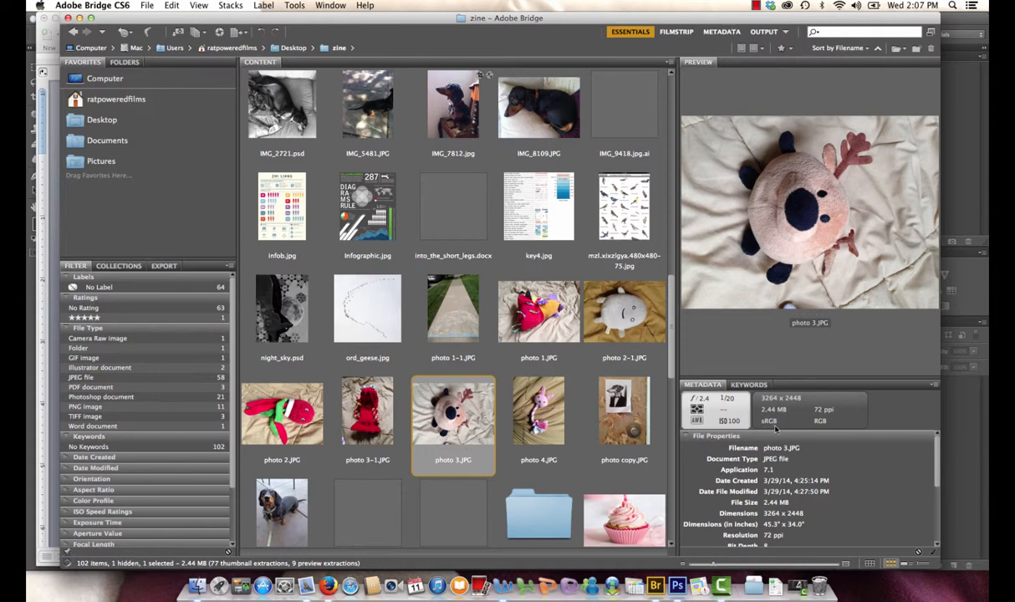
{"action": "left_click_drag", "start_coordinate": [939, 469], "coordinate": [929, 428]}
{"action": "left_click_drag", "start_coordinate": [761, 378], "coordinate": [754, 346]}
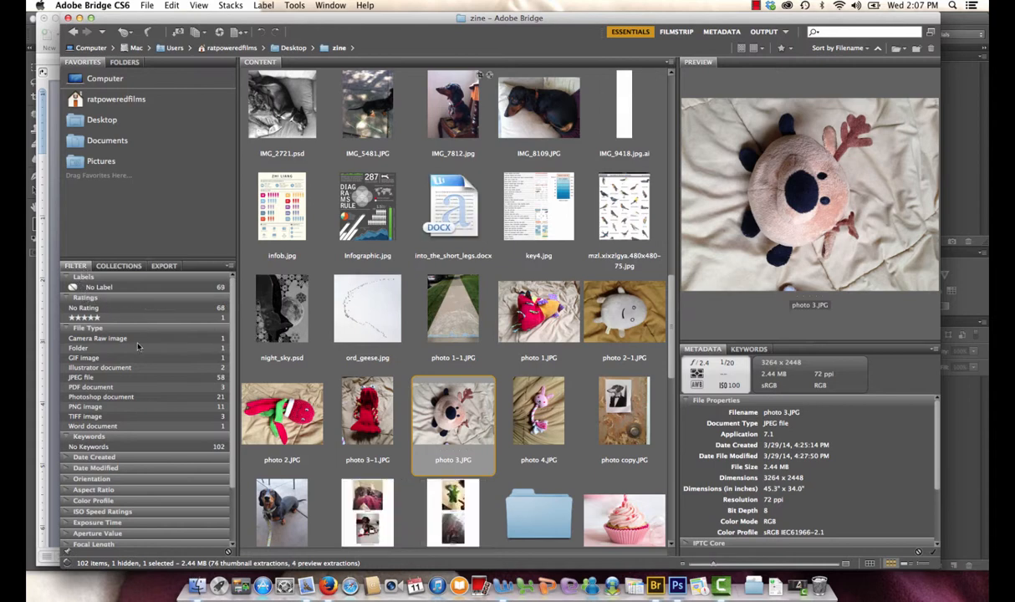
Filter the zine folder by file type in turn: GIF images, PNG images and JPEG files.
{"action": "left_click", "coordinate": [105, 359]}
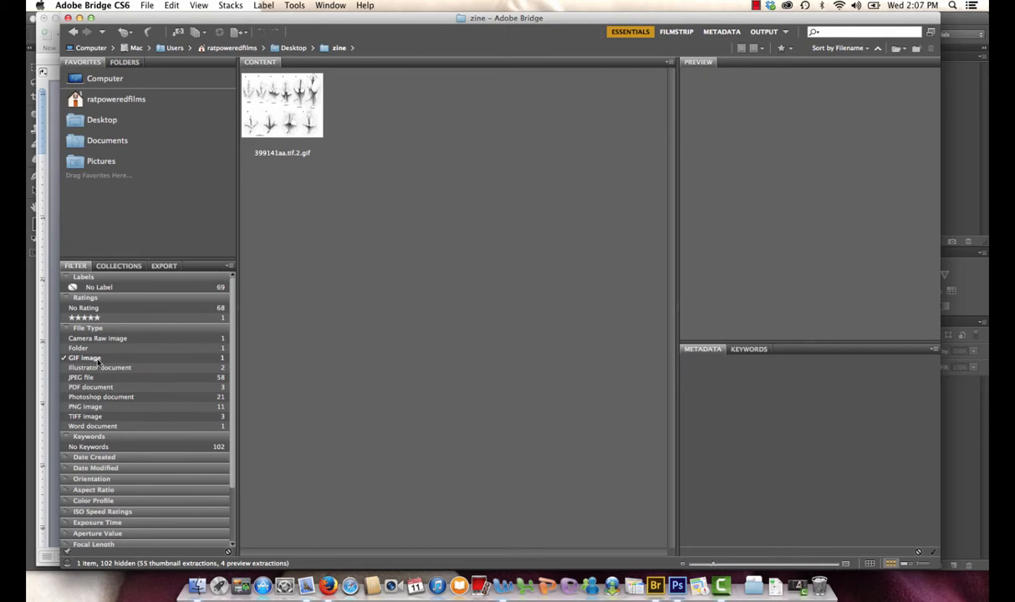
{"action": "left_click", "coordinate": [92, 358]}
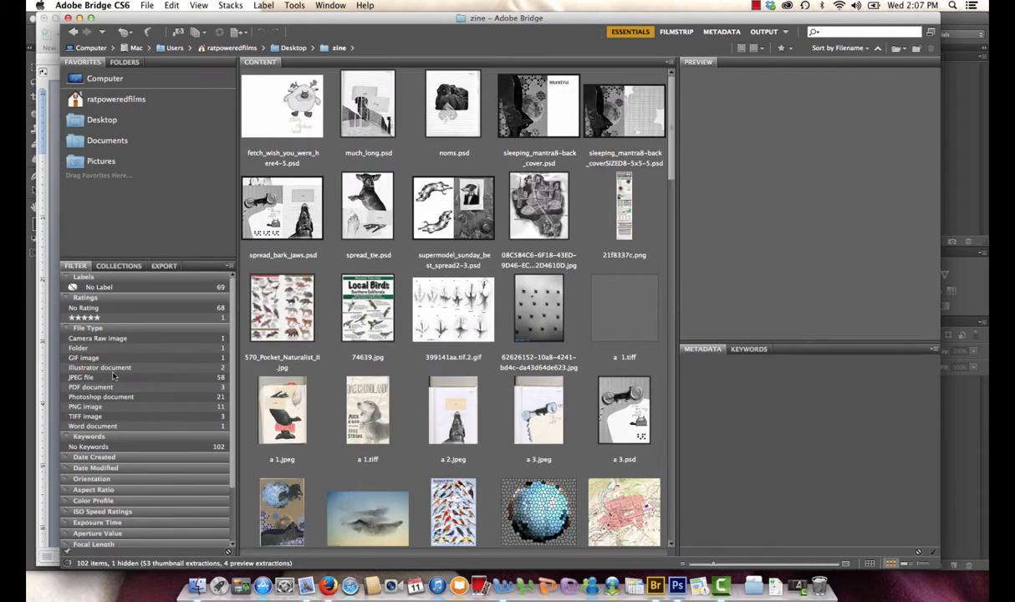
{"action": "left_click", "coordinate": [102, 408]}
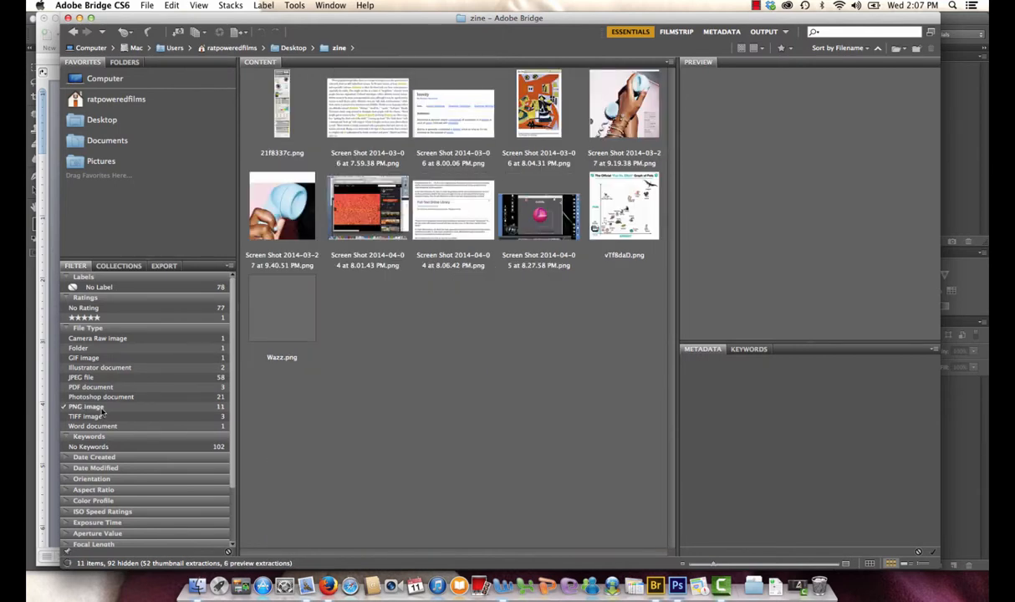
{"action": "left_click", "coordinate": [100, 406]}
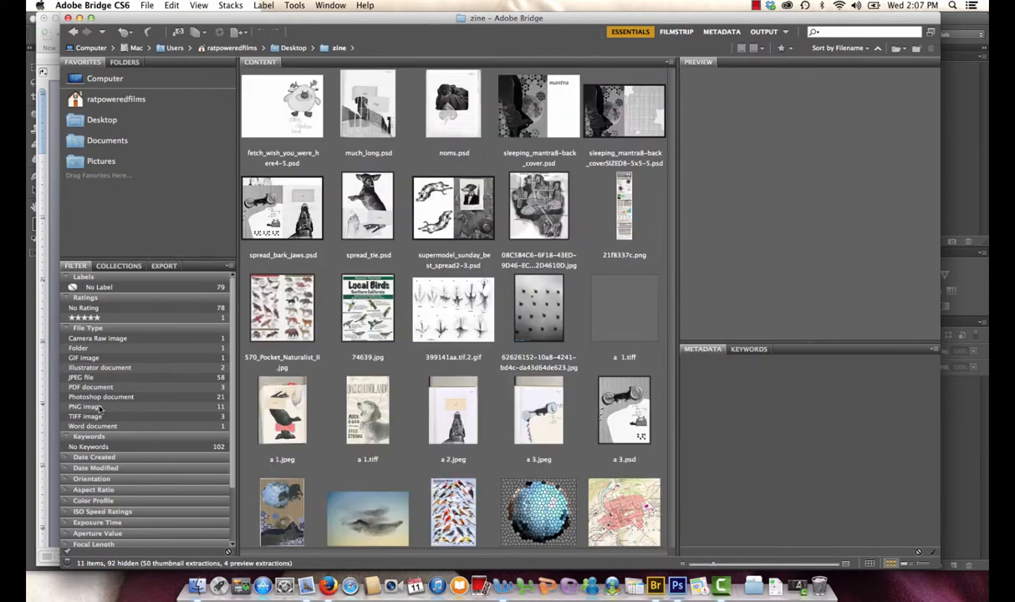
{"action": "left_click", "coordinate": [92, 377]}
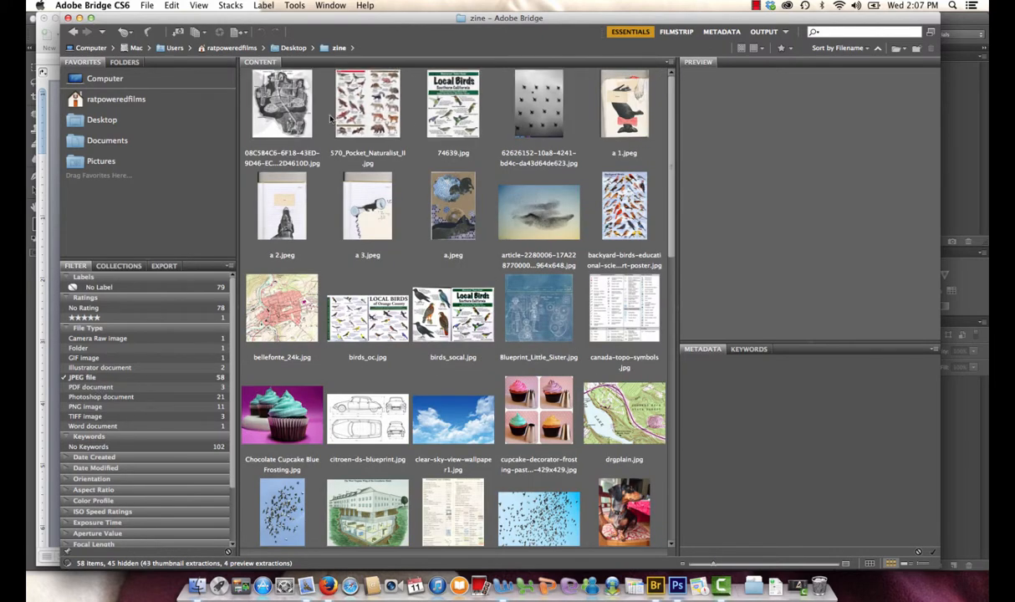
{"action": "scroll", "coordinate": [637, 202], "scroll_direction": "down", "scroll_amount": 5}
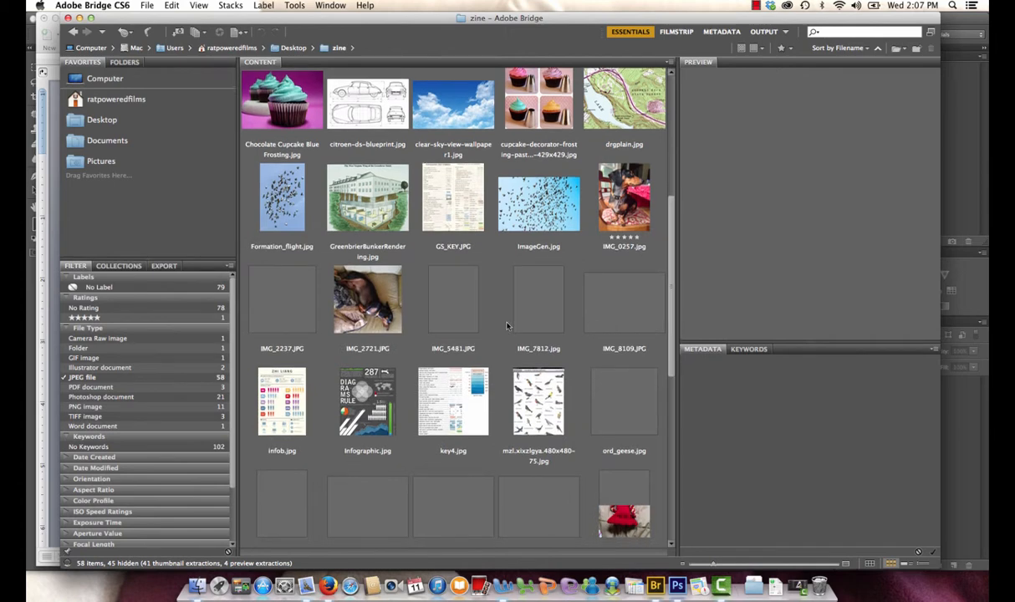
Filter the zine folder to show only folders and open the puppy folder.
{"action": "left_click", "coordinate": [80, 348]}
{"action": "left_click", "coordinate": [84, 378]}
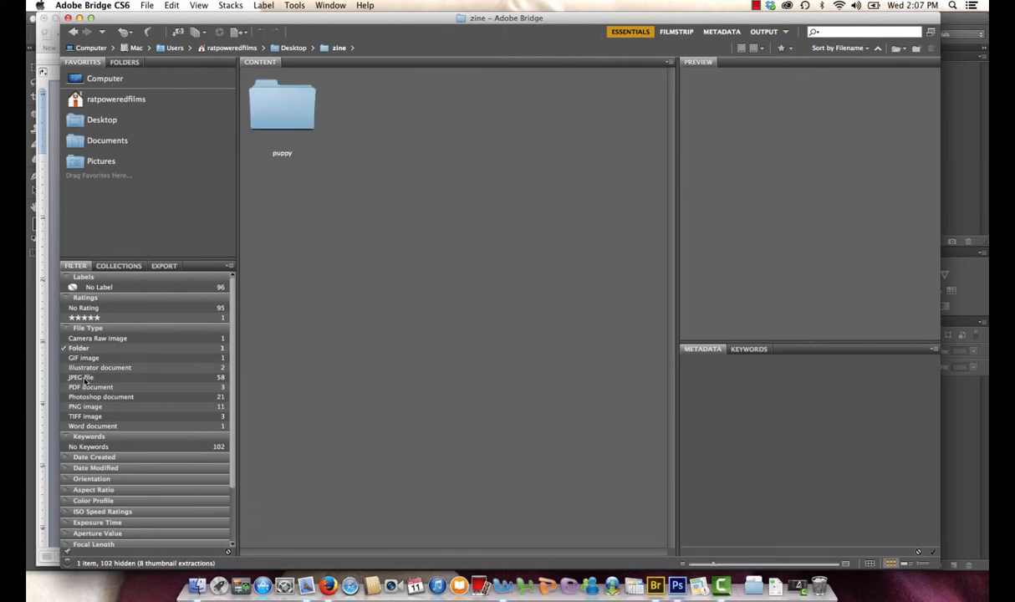
{"action": "left_click", "coordinate": [290, 116]}
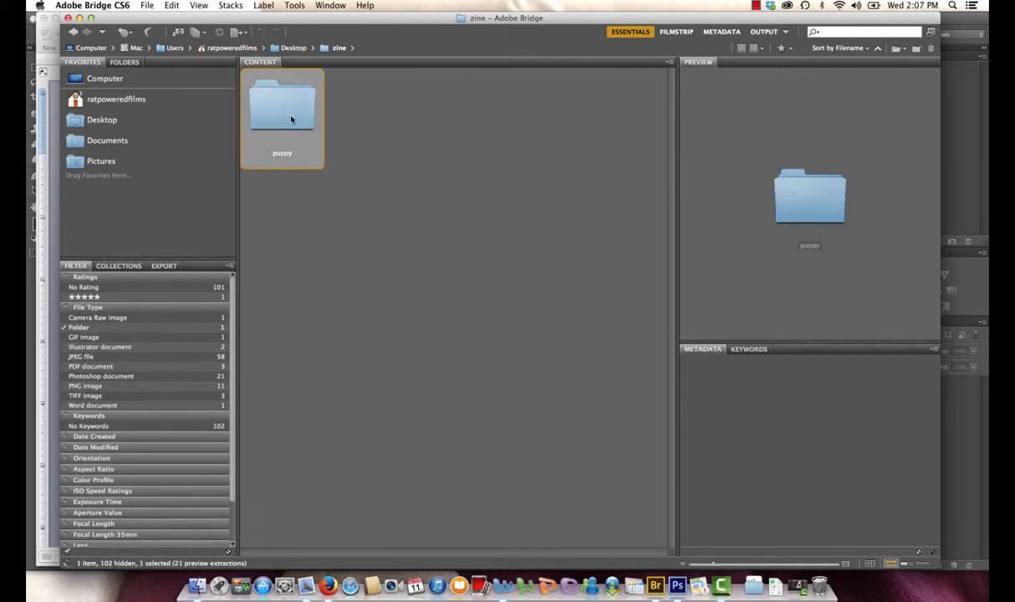
{"action": "double_click", "coordinate": [291, 118]}
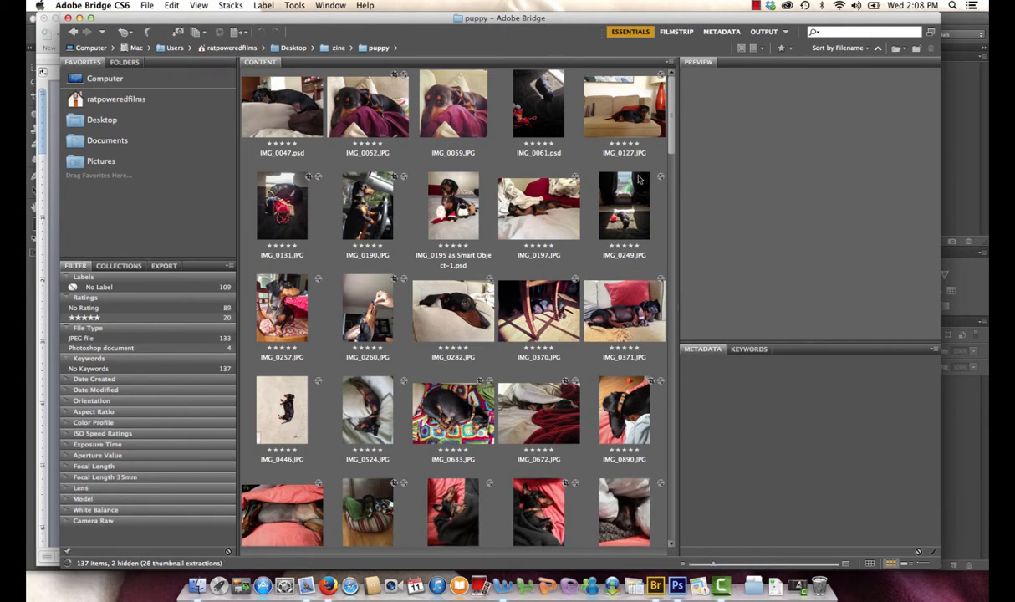
Find IMG_4279.JPG in the puppy folder and open it with Adobe Photoshop CS6.
{"action": "left_click_drag", "start_coordinate": [672, 147], "coordinate": [675, 416]}
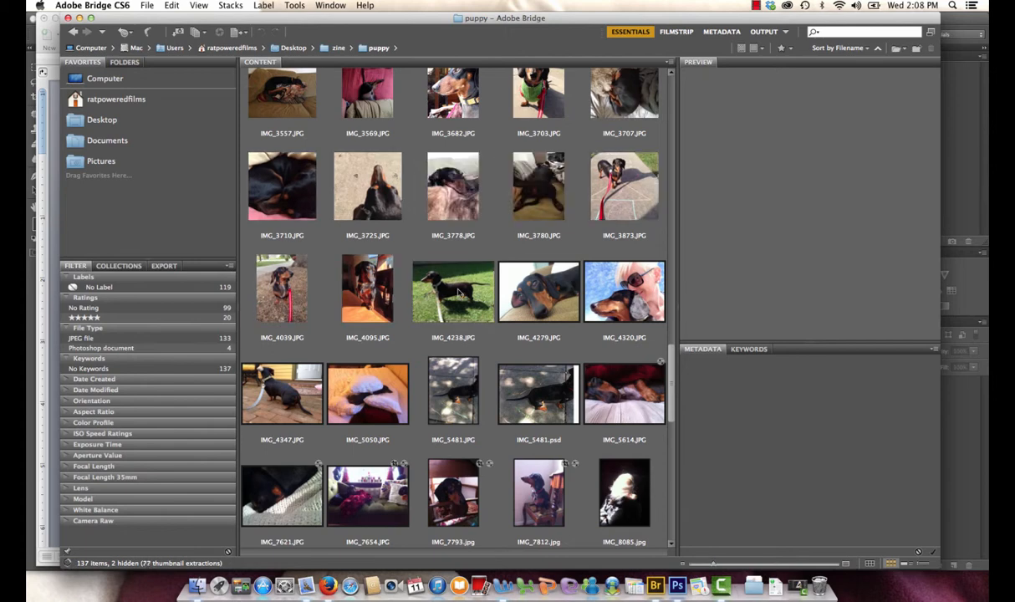
{"action": "left_click", "coordinate": [502, 297]}
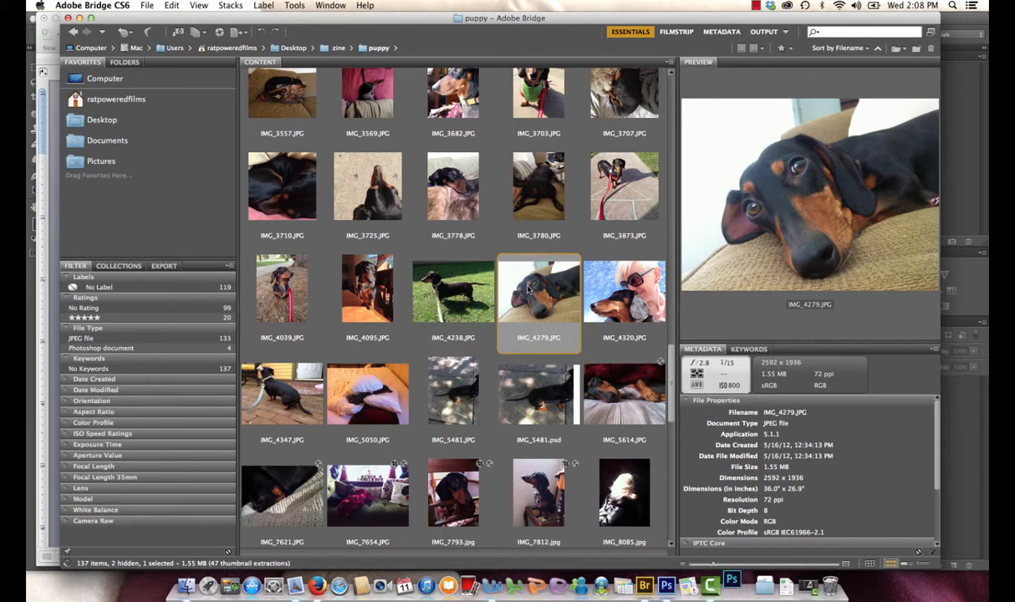
{"action": "right_click", "coordinate": [532, 423]}
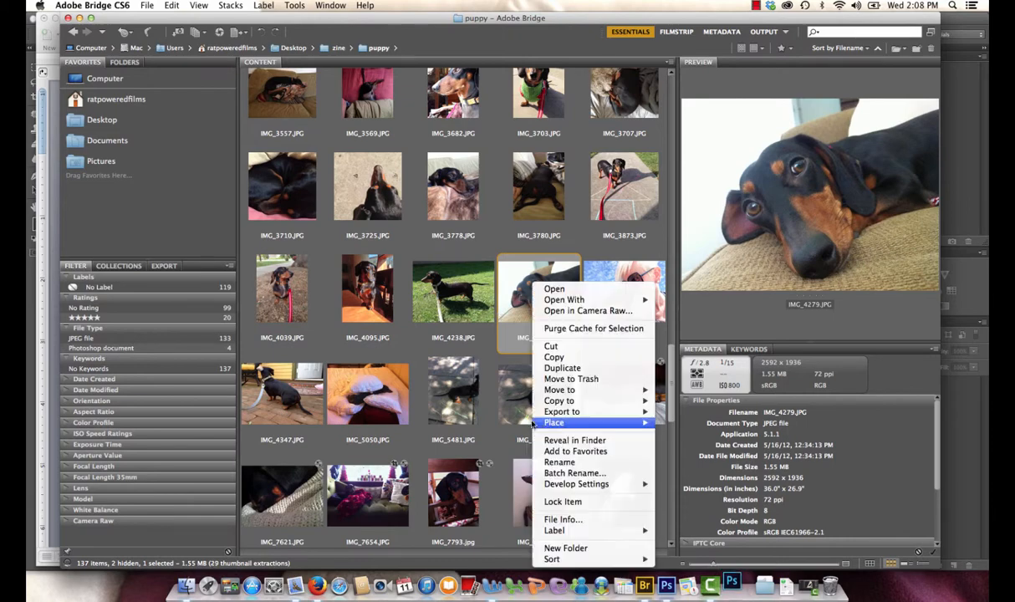
{"action": "left_click", "coordinate": [530, 292]}
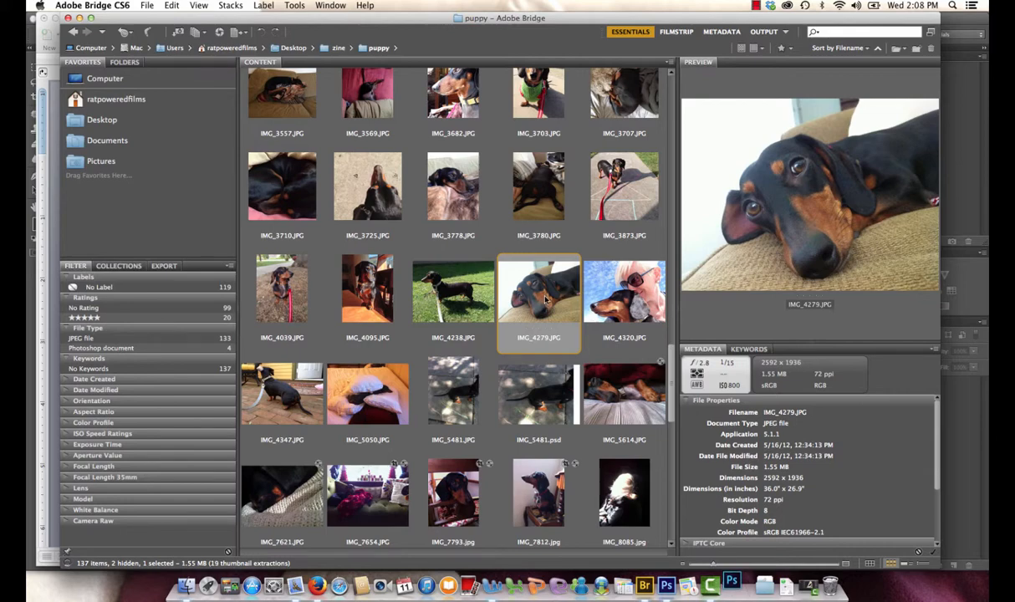
{"action": "right_click", "coordinate": [546, 287]}
{"action": "mouse_move", "coordinate": [595, 299]}
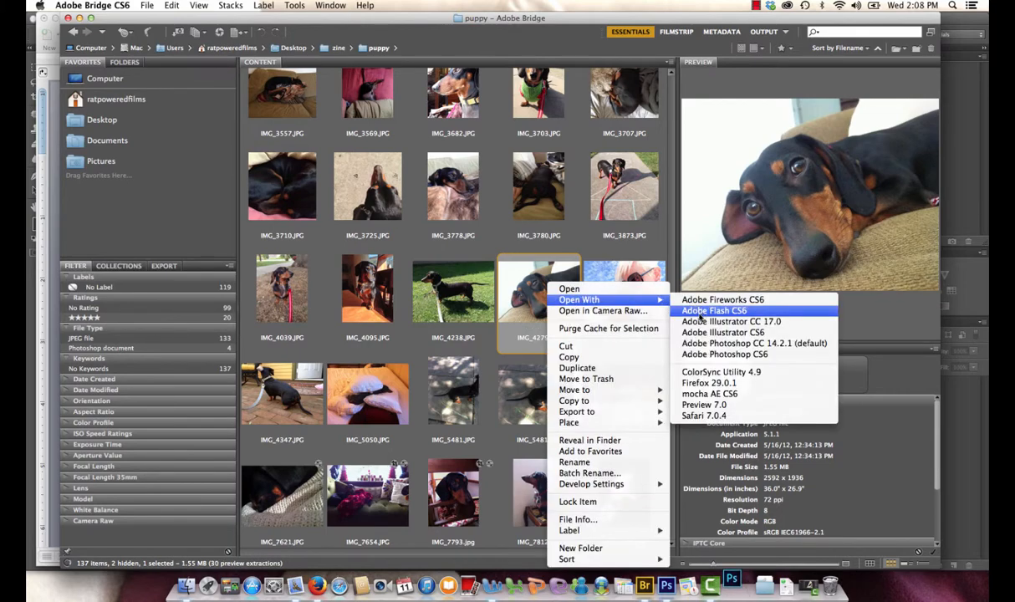
{"action": "left_click", "coordinate": [699, 354]}
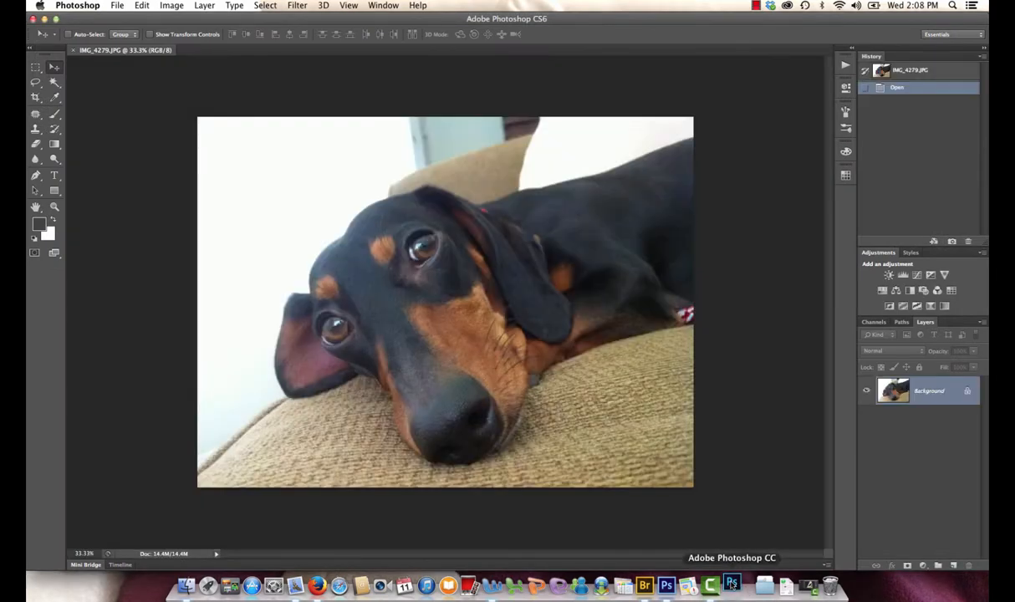
Quit the separately running Adobe Photoshop CC.
{"action": "right_click", "coordinate": [732, 583]}
{"action": "left_click", "coordinate": [740, 548]}
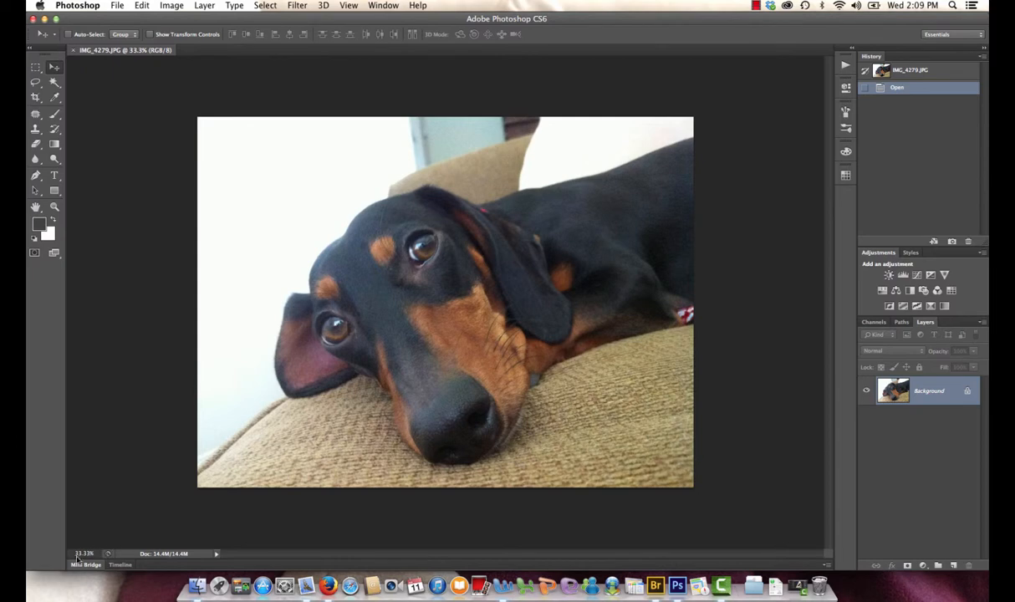
Look through the document's status information options, and view the image's channels and paths before returning to its layers.
{"action": "left_click", "coordinate": [216, 554]}
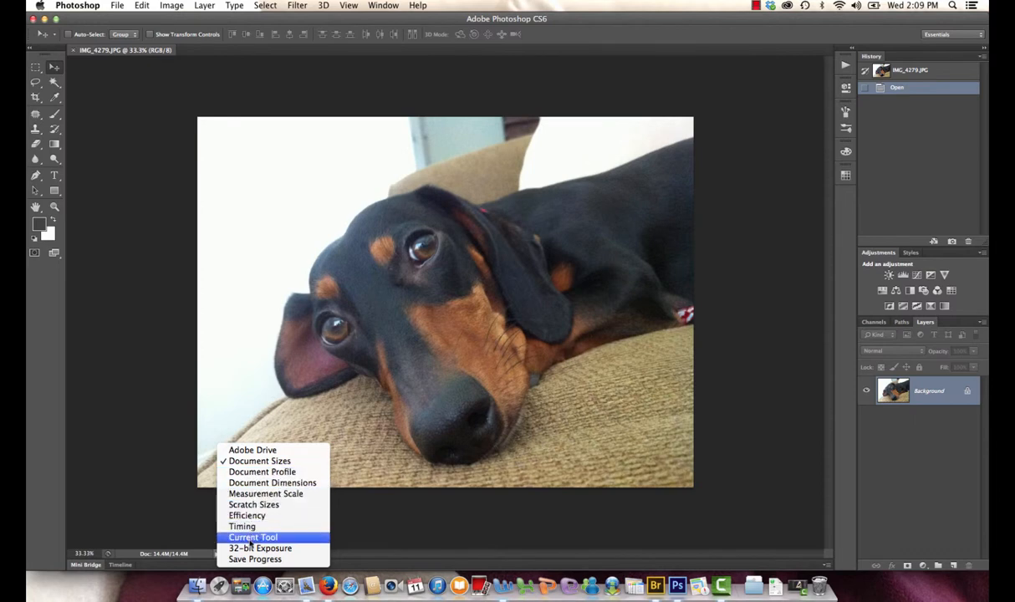
{"action": "left_click", "coordinate": [765, 282]}
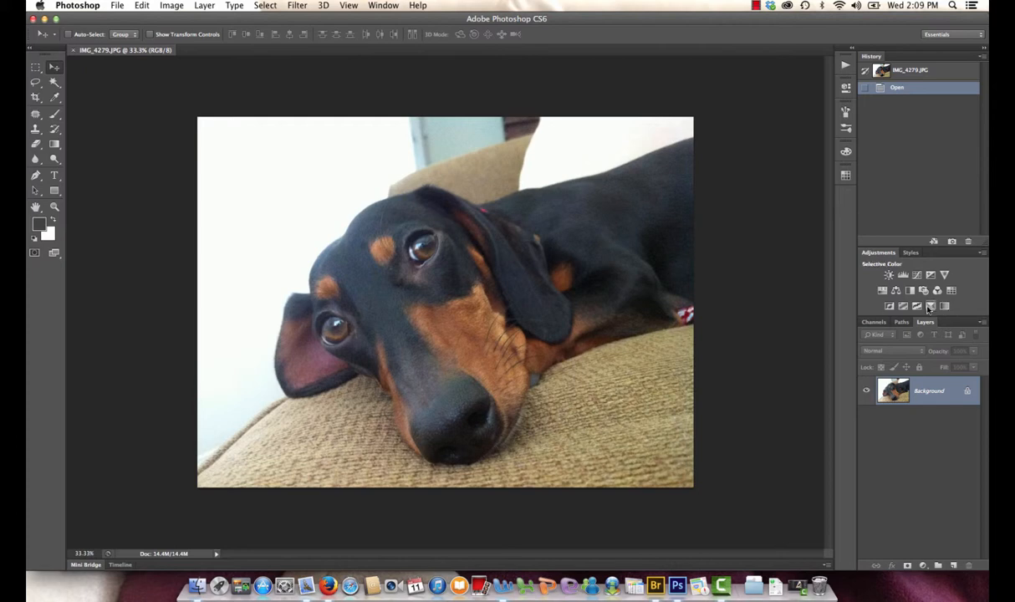
{"action": "left_click", "coordinate": [874, 323]}
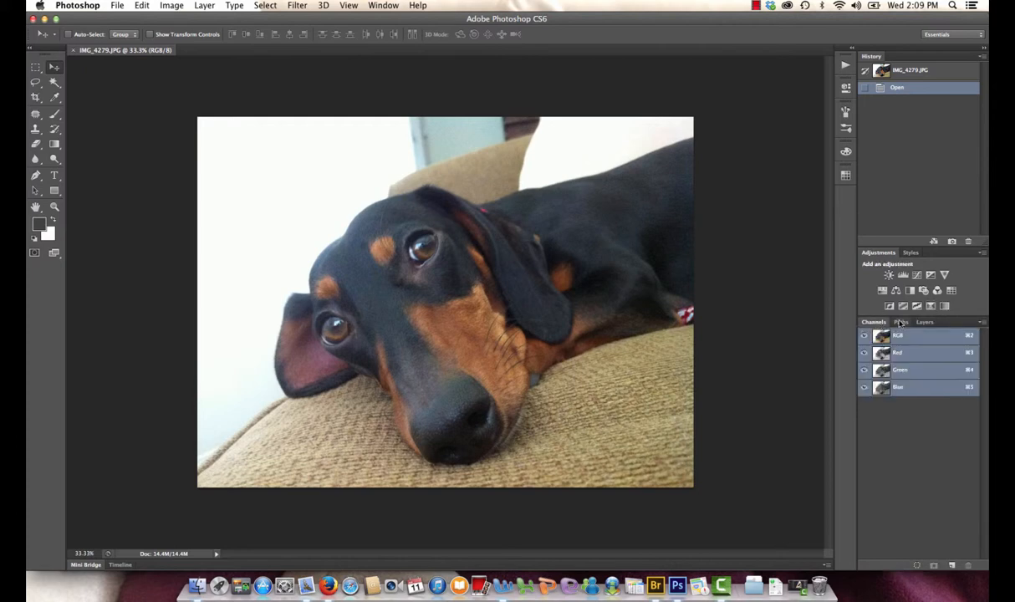
{"action": "left_click", "coordinate": [901, 322]}
{"action": "left_click", "coordinate": [925, 322]}
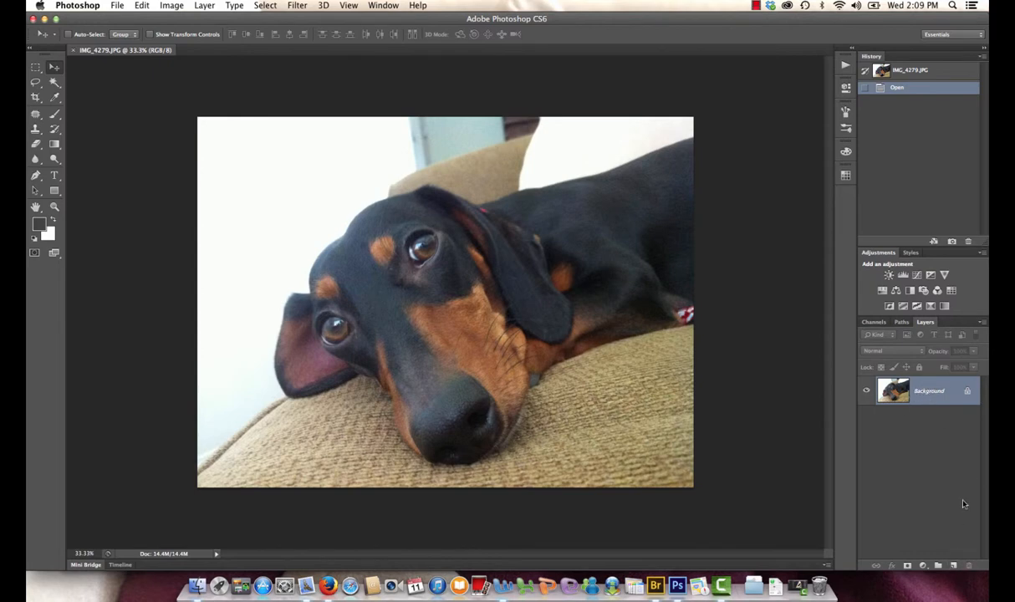
Duplicate the Background layer and return the image to its Open history state.
{"action": "left_click_drag", "start_coordinate": [925, 400], "coordinate": [951, 567]}
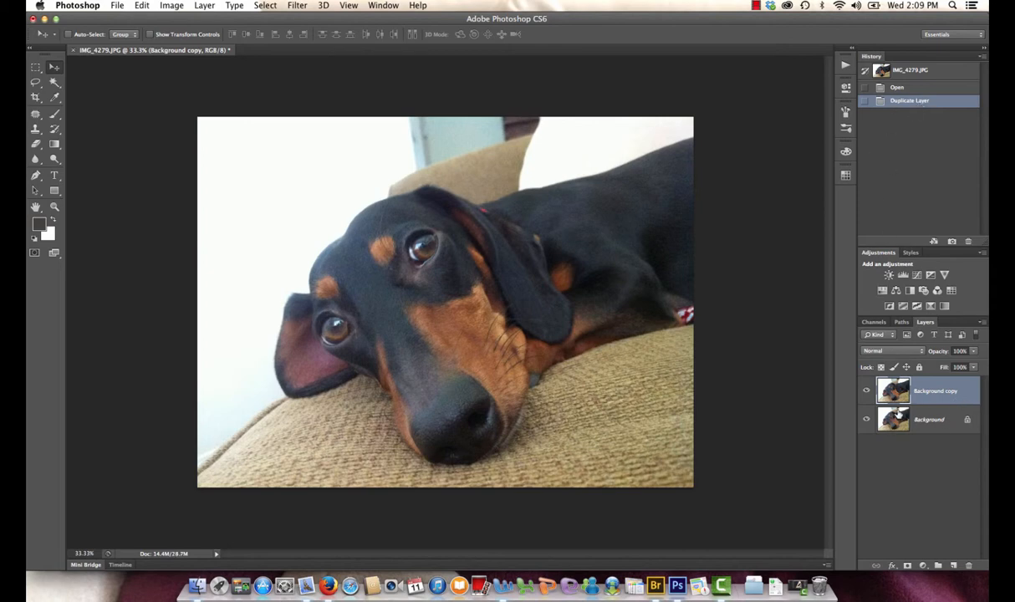
{"action": "left_click", "coordinate": [910, 88]}
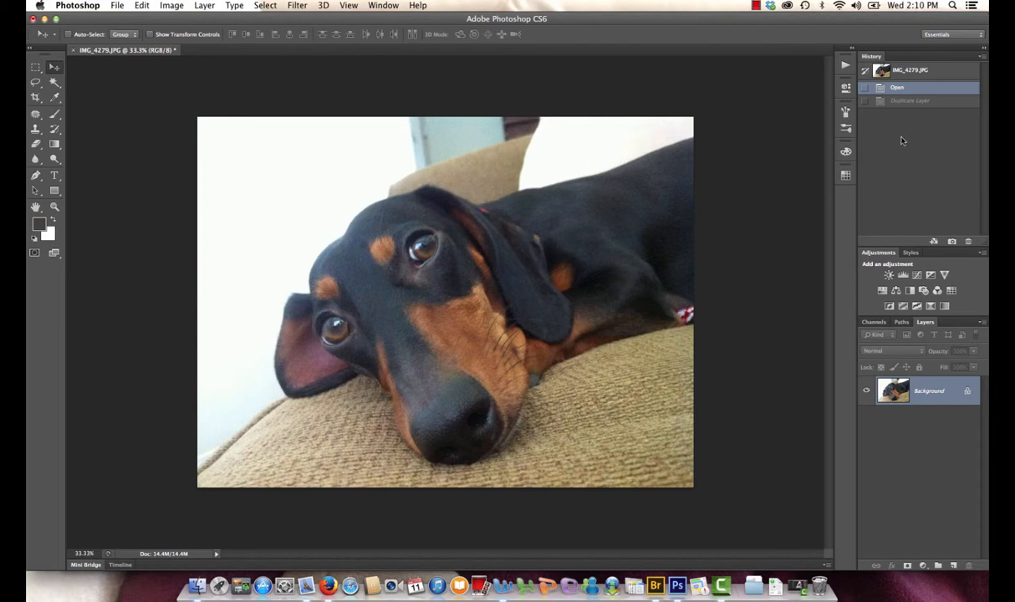
Duplicate the Background layer within IMG_4279.JPG, keeping the name Background copy.
{"action": "right_click", "coordinate": [924, 394]}
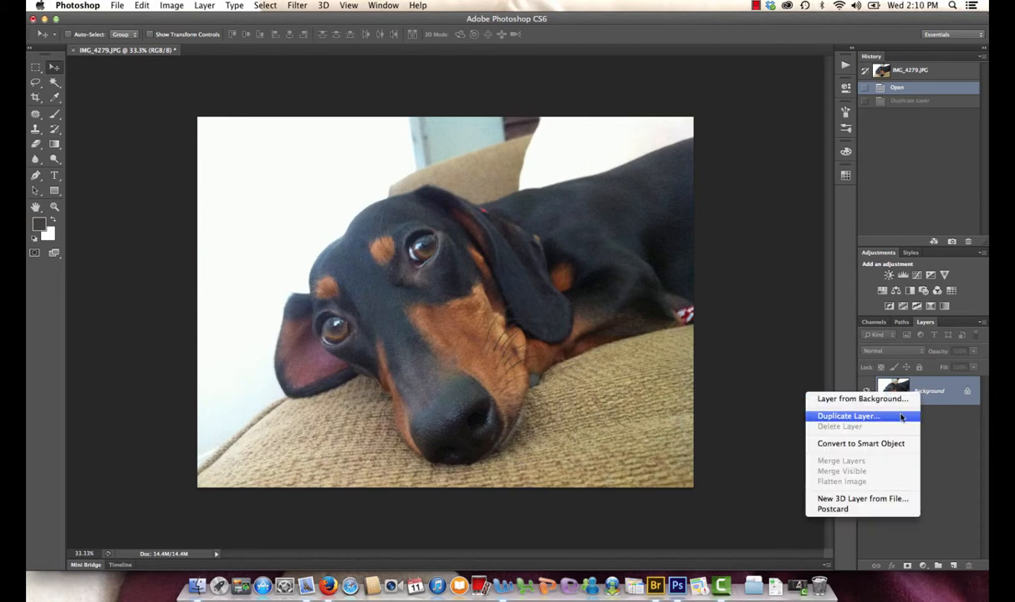
{"action": "left_click", "coordinate": [902, 416]}
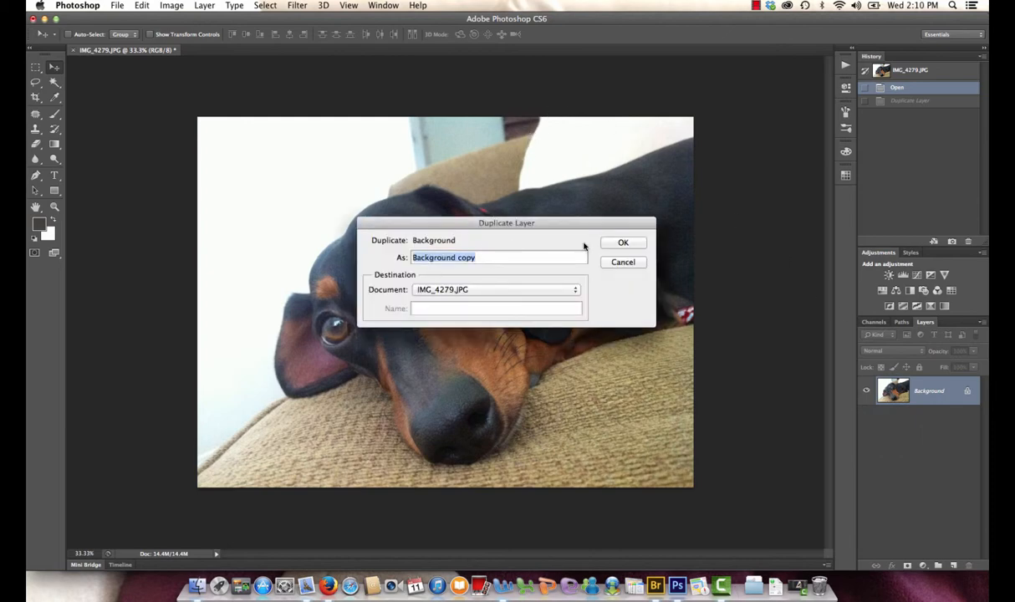
{"action": "left_click", "coordinate": [637, 247]}
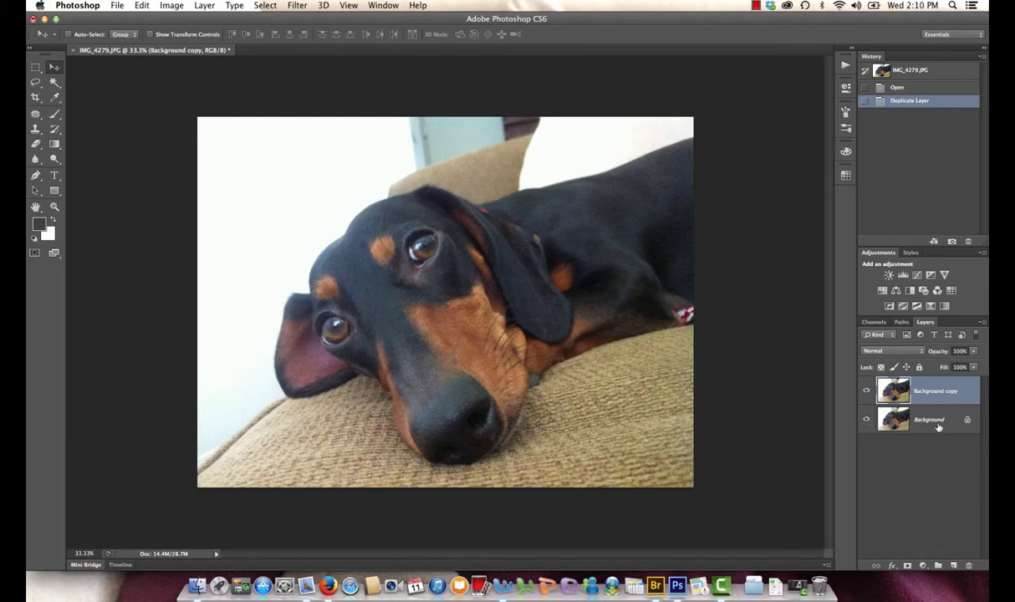
Toggle the visibility of the Background and Background copy layers, leaving only Background copy shown.
{"action": "left_click", "coordinate": [867, 421]}
{"action": "left_click", "coordinate": [867, 394]}
{"action": "left_click", "coordinate": [867, 421]}
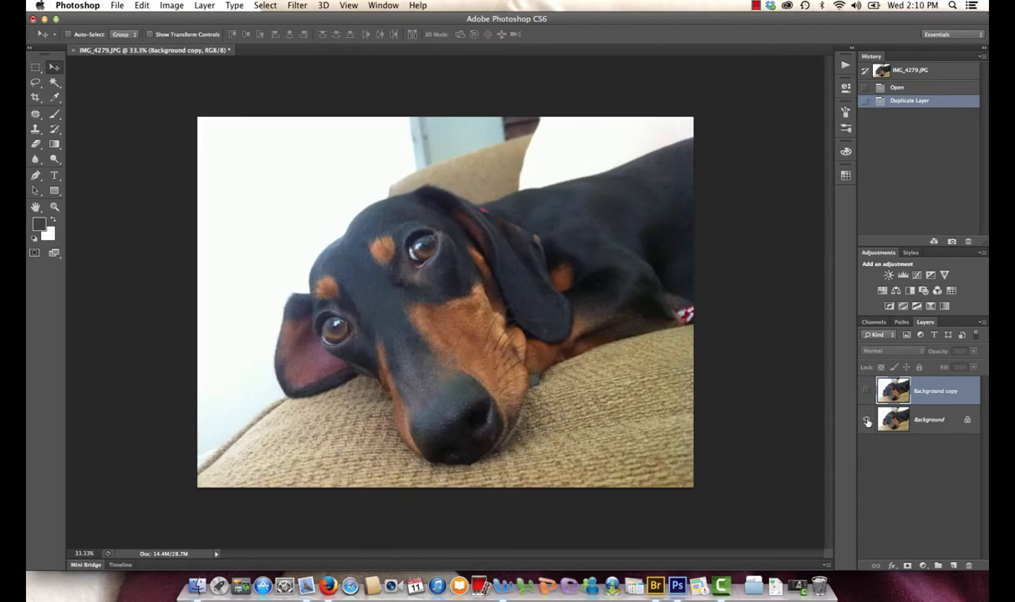
{"action": "left_click", "coordinate": [867, 421]}
{"action": "left_click", "coordinate": [867, 420]}
{"action": "left_click", "coordinate": [867, 421]}
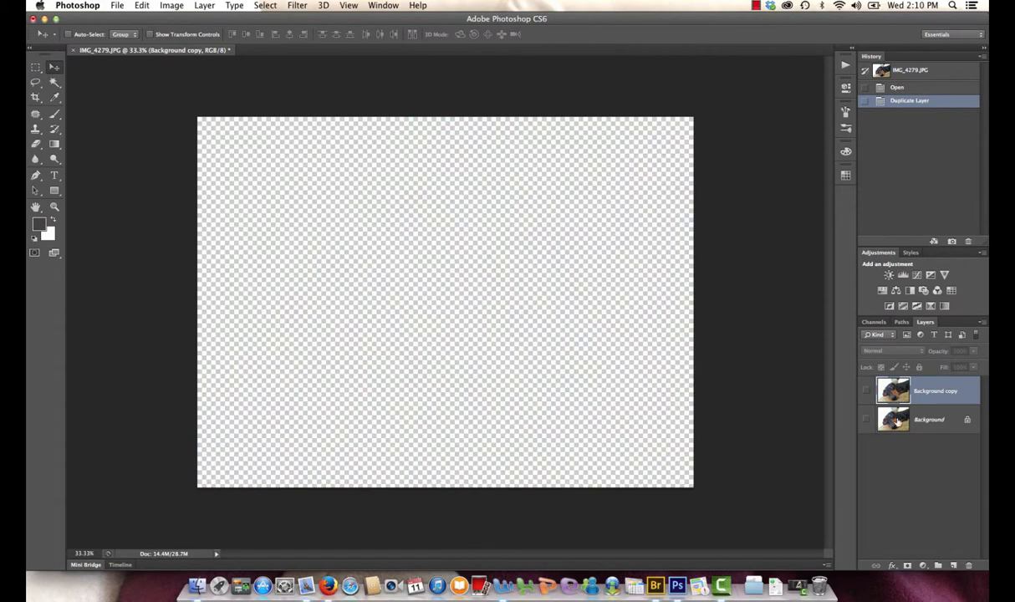
{"action": "left_click", "coordinate": [868, 392]}
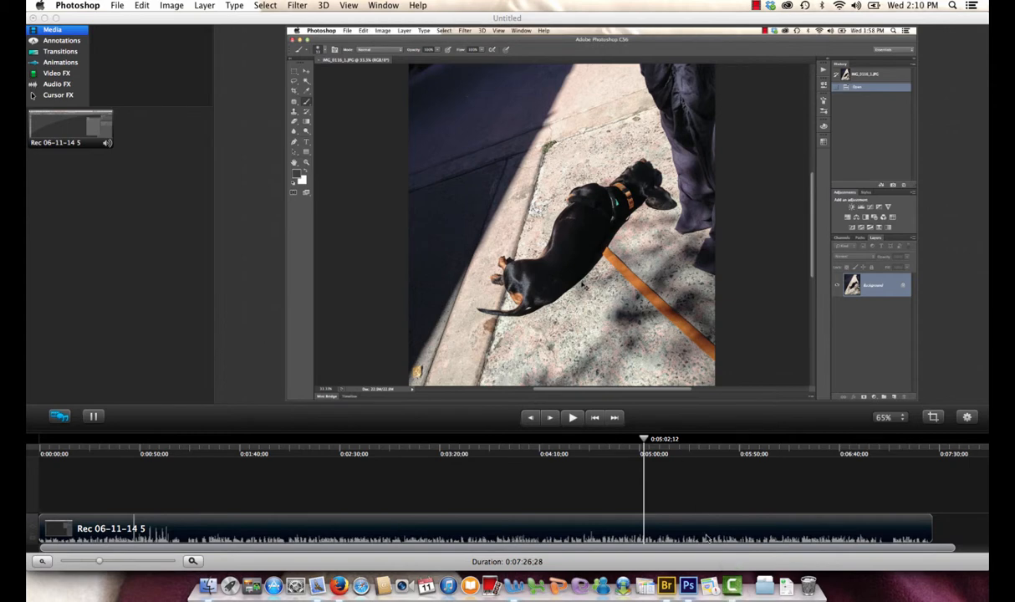
Move Camtasia 2's Share History and project windows out of the way and switch back to Photoshop.
{"action": "left_click", "coordinate": [689, 588]}
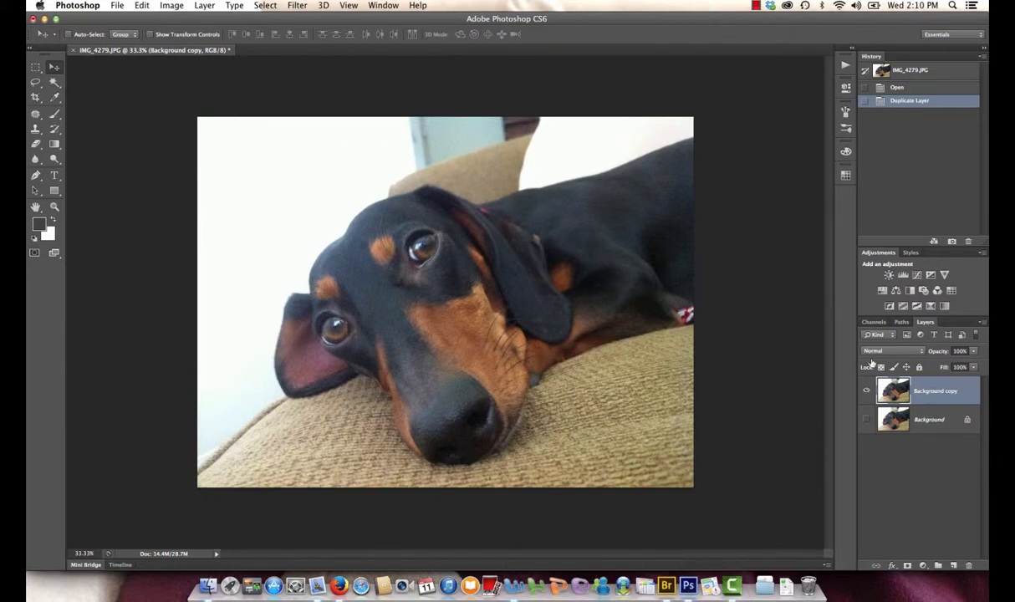
{"action": "left_click", "coordinate": [733, 588]}
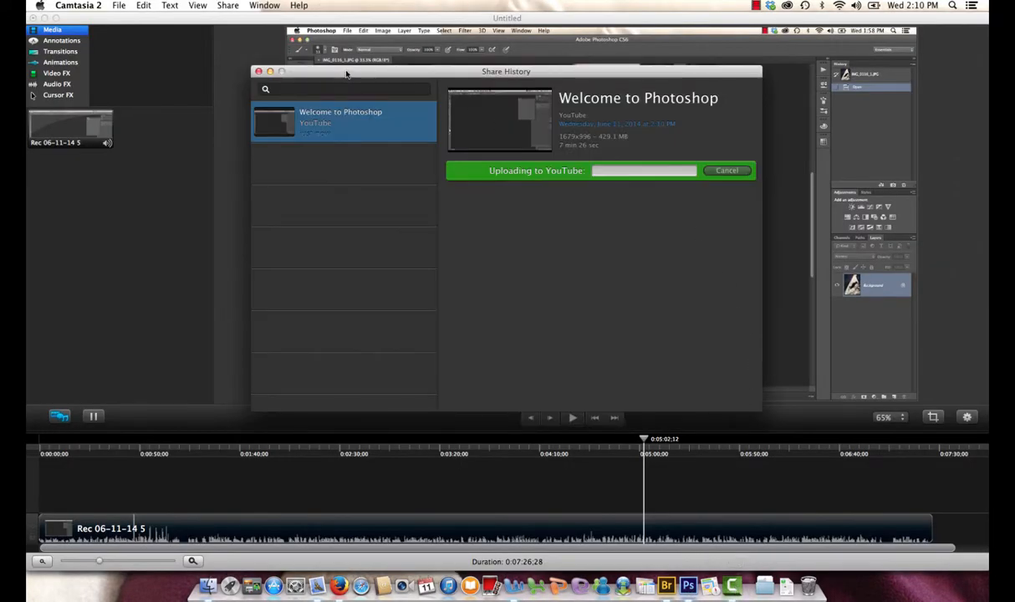
{"action": "left_click_drag", "start_coordinate": [347, 74], "coordinate": [353, 433]}
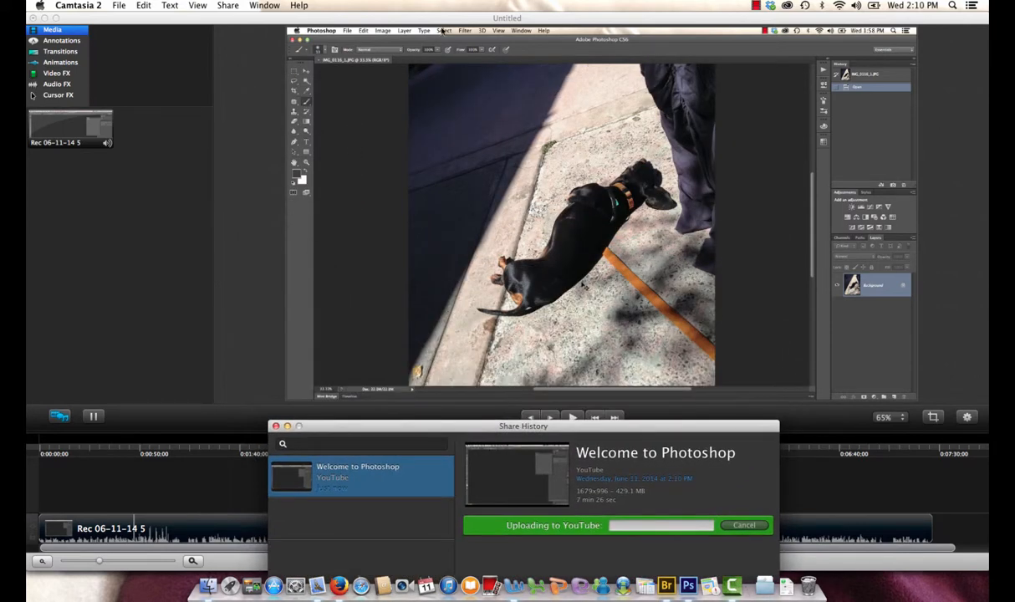
{"action": "left_click_drag", "start_coordinate": [427, 19], "coordinate": [421, 565]}
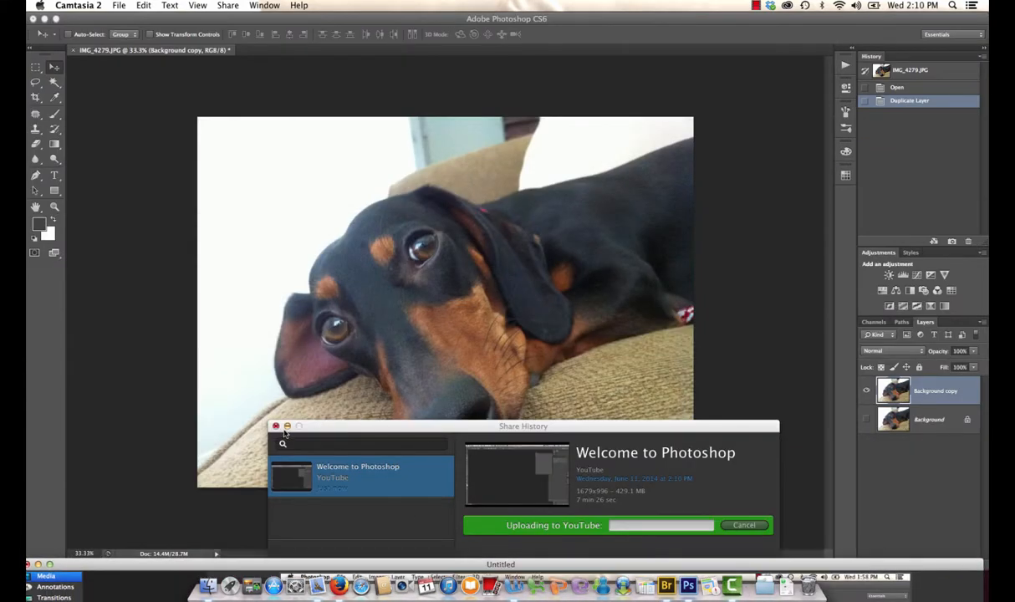
{"action": "left_click", "coordinate": [802, 368]}
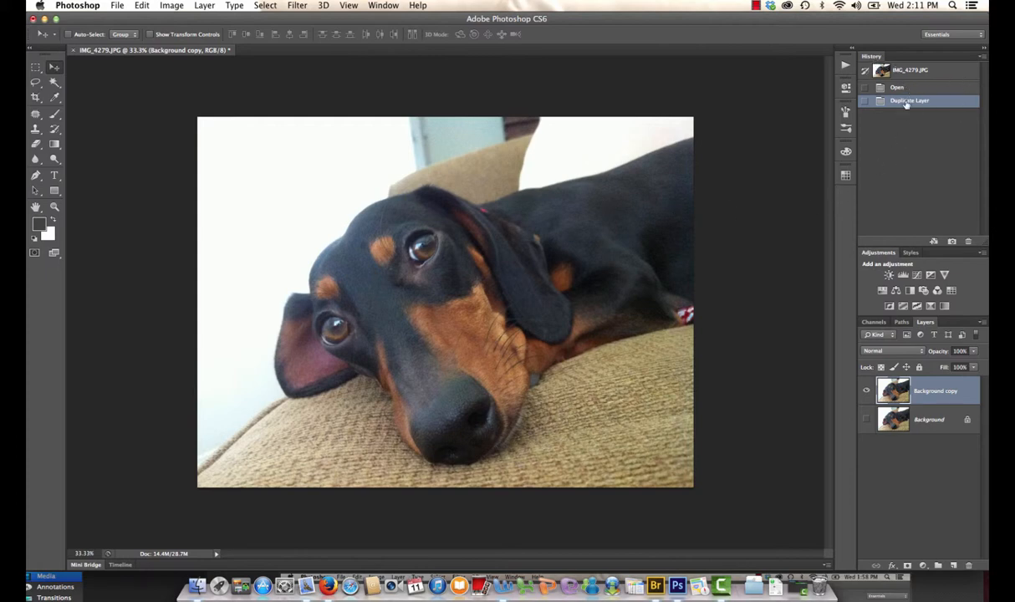
Compare the original Background layer with Background copy by showing each alone, ending on Background copy.
{"action": "left_click", "coordinate": [868, 395]}
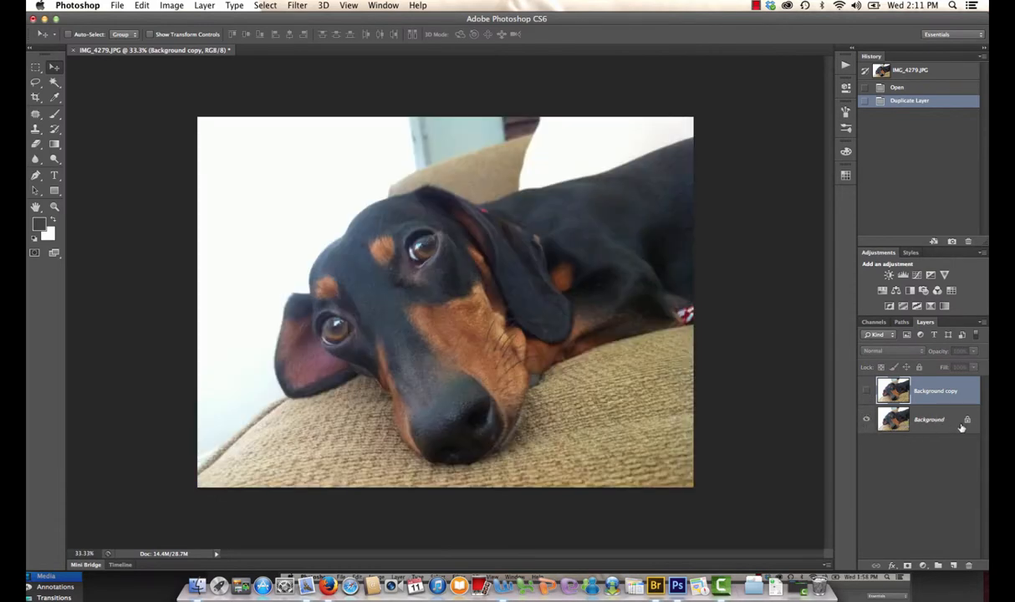
{"action": "left_click", "coordinate": [867, 419]}
{"action": "left_click", "coordinate": [867, 394]}
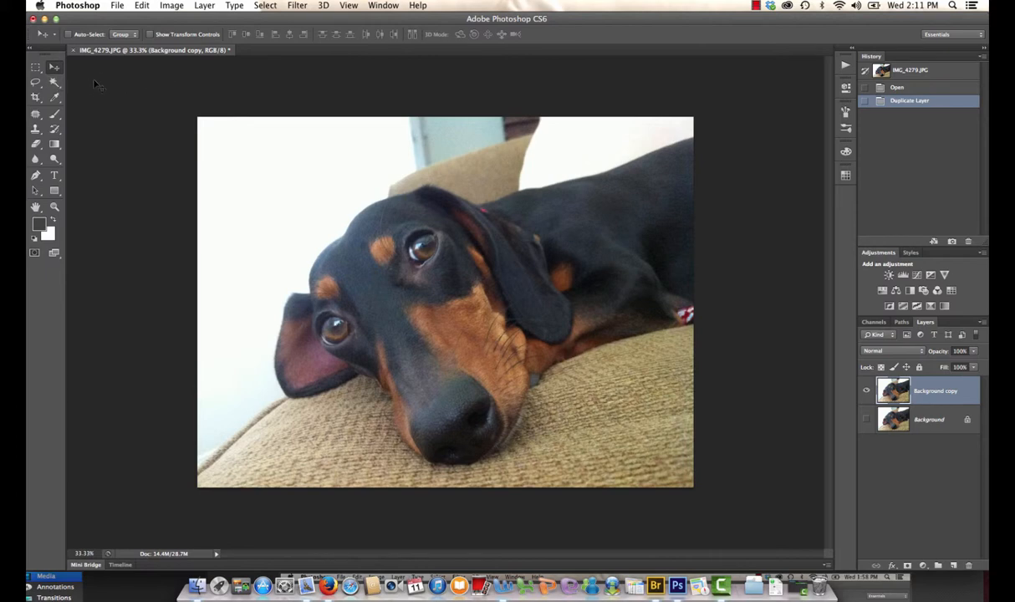
Select the whole dog on the Background copy layer with the Quick Selection tool.
{"action": "left_click", "coordinate": [36, 83]}
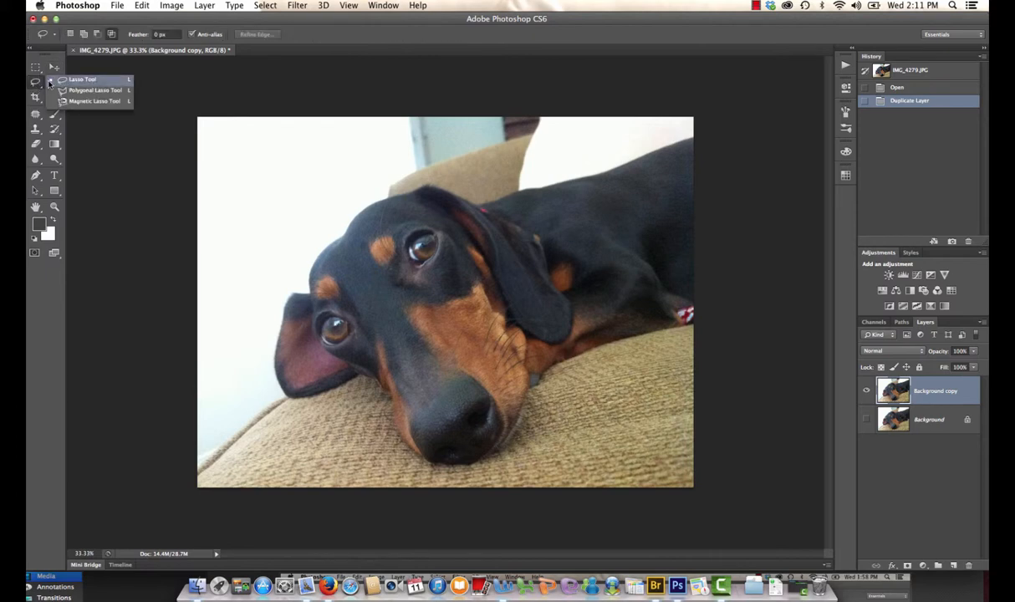
{"action": "left_click", "coordinate": [59, 61]}
{"action": "left_click", "coordinate": [54, 81]}
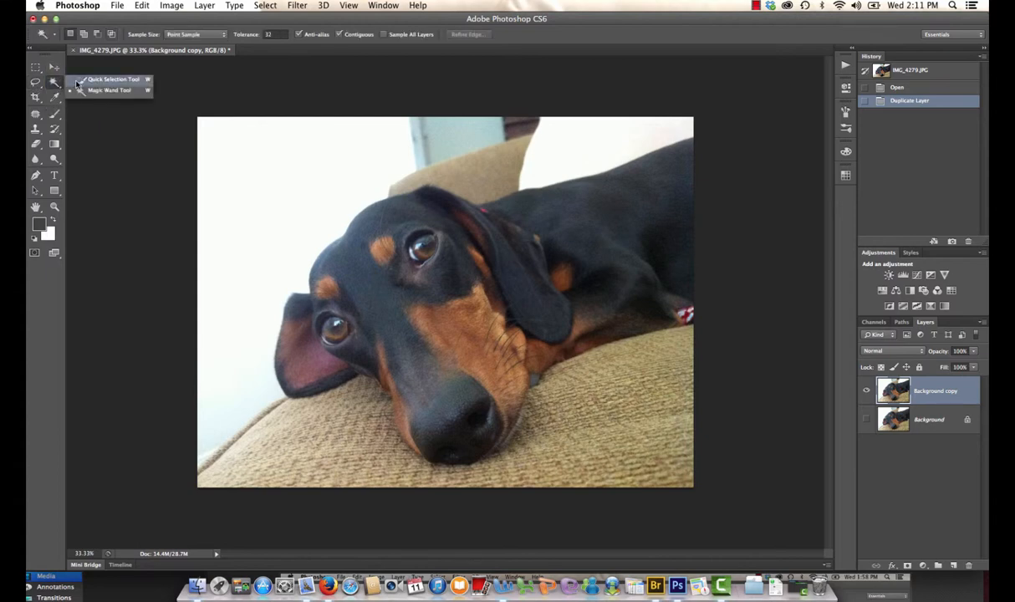
{"action": "left_click", "coordinate": [77, 80]}
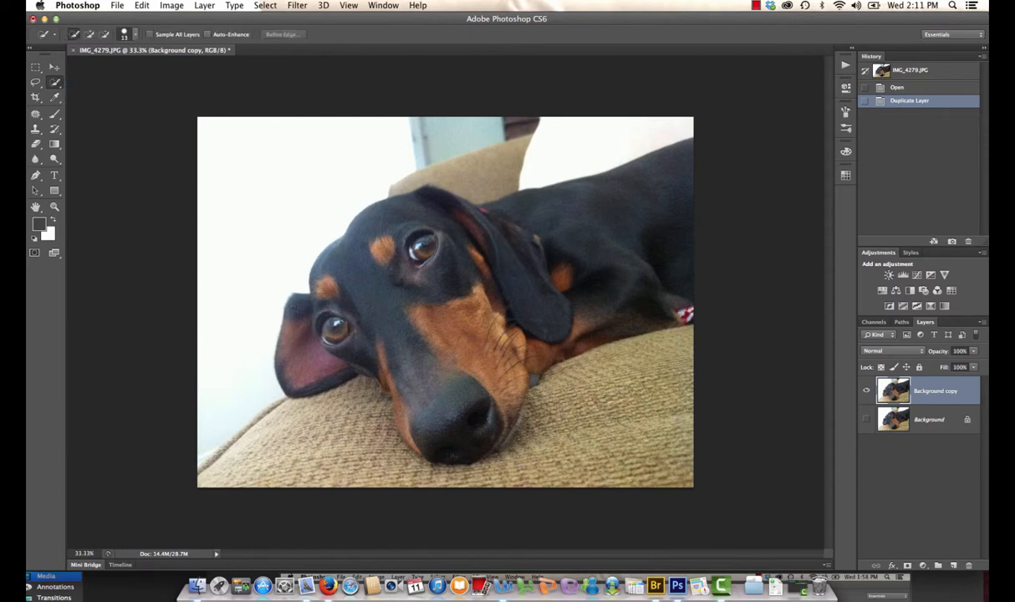
{"action": "mouse_move", "coordinate": [295, 308]}
{"action": "left_mouse_down"}
{"action": "mouse_move", "coordinate": [389, 336]}
{"action": "mouse_move", "coordinate": [456, 335]}
{"action": "mouse_move", "coordinate": [506, 351]}
{"action": "mouse_move", "coordinate": [529, 314]}
{"action": "mouse_move", "coordinate": [590, 268]}
{"action": "left_mouse_up"}
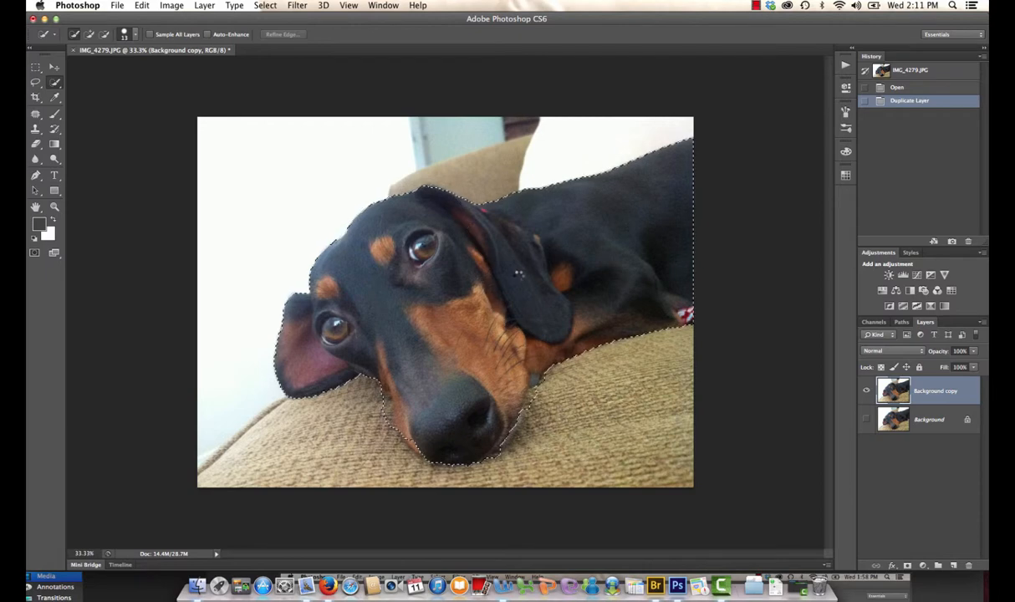
{"action": "left_click_drag", "start_coordinate": [519, 273], "coordinate": [492, 261]}
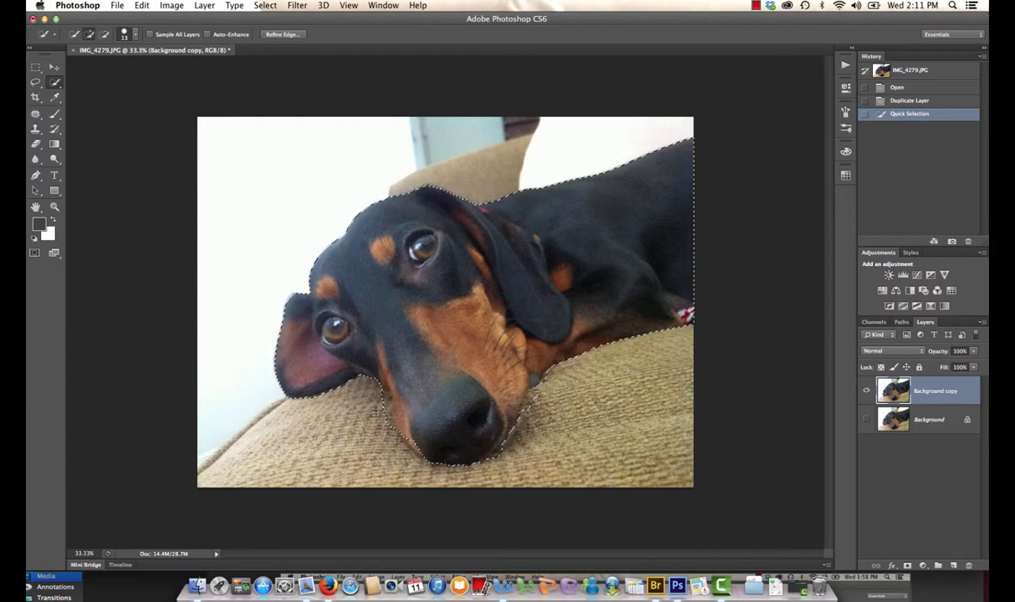
Refine the selection edge around the dog's muzzle by subtracting stray couch areas and adding missing parts of the nose.
{"action": "key", "text": "alt"}
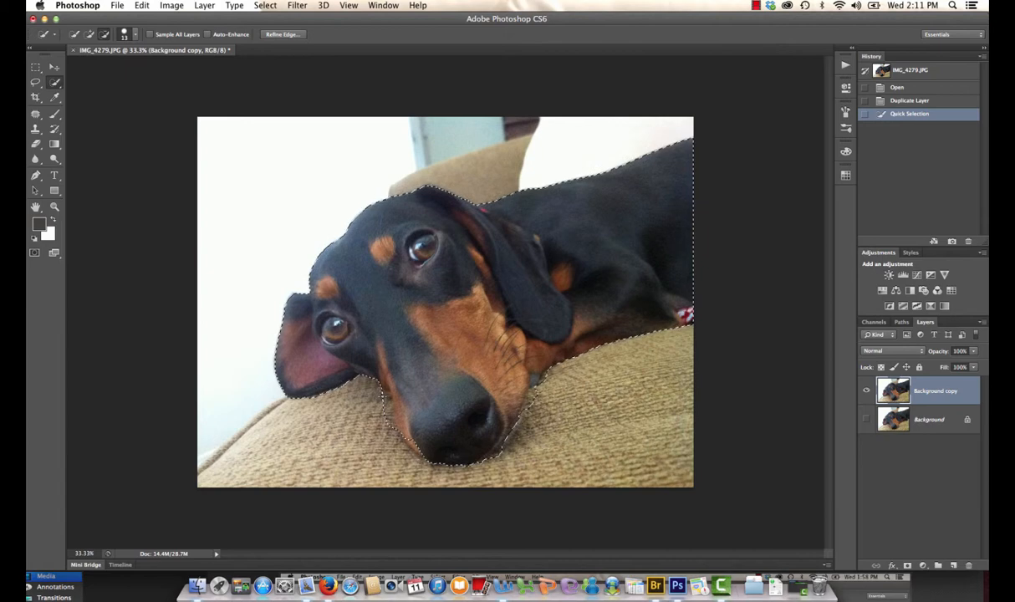
{"action": "left_click_drag", "start_coordinate": [393, 439], "coordinate": [386, 408]}
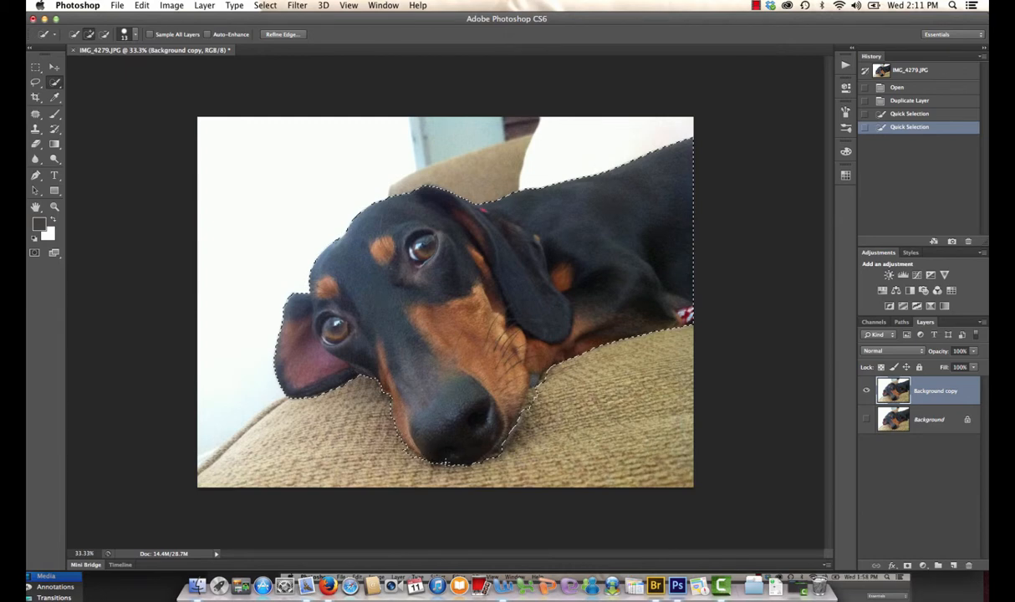
{"action": "left_click_drag", "start_coordinate": [477, 452], "coordinate": [478, 445]}
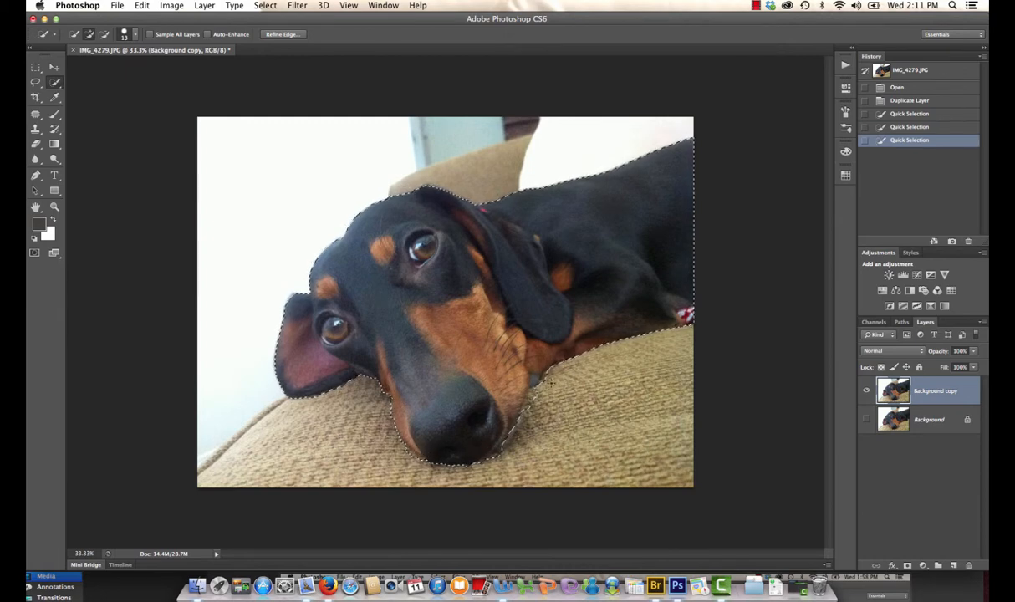
{"action": "key", "text": "alt"}
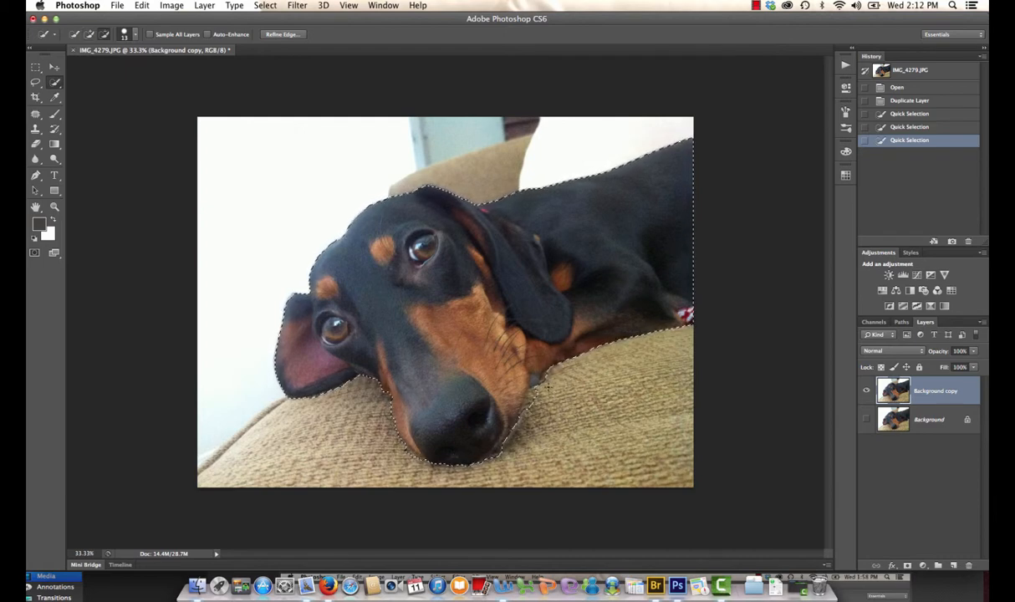
{"action": "left_click", "coordinate": [512, 475], "text": "alt"}
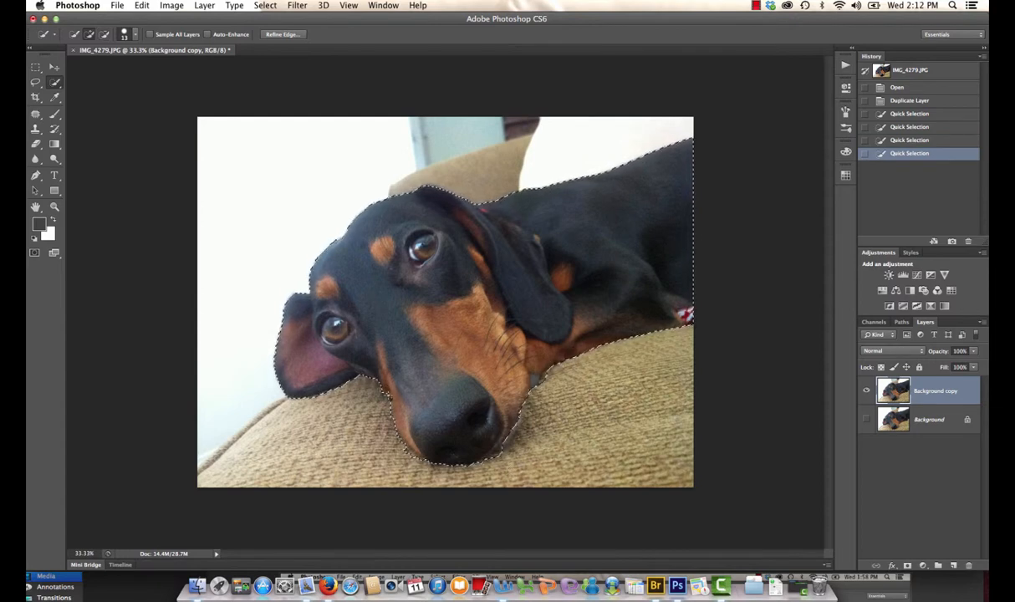
{"action": "left_click", "coordinate": [458, 452]}
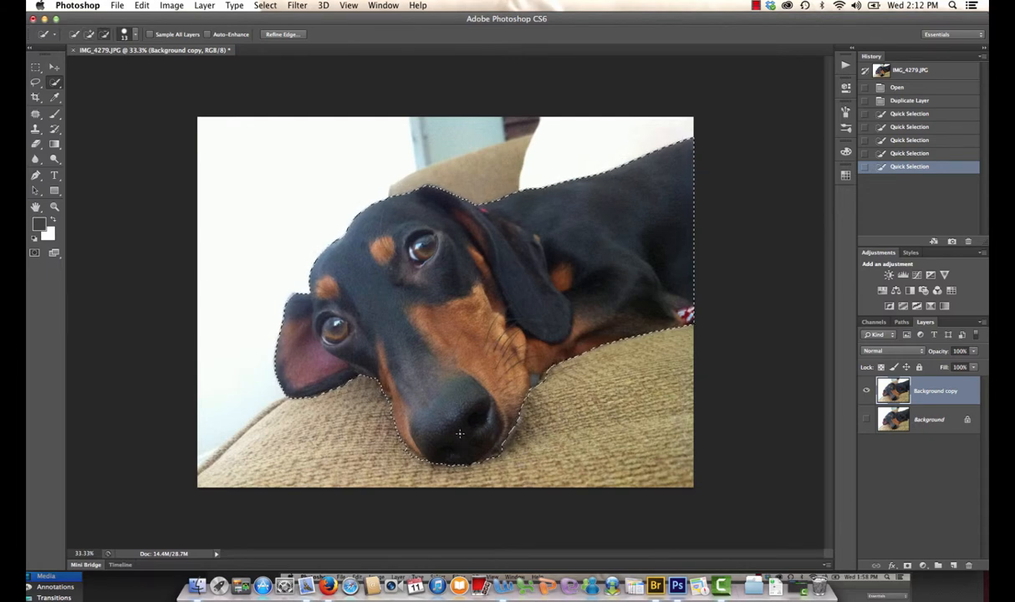
Set the Quick Selection brush hardness to about 43% in add mode and brush over the dog's snout.
{"action": "left_click", "coordinate": [105, 35]}
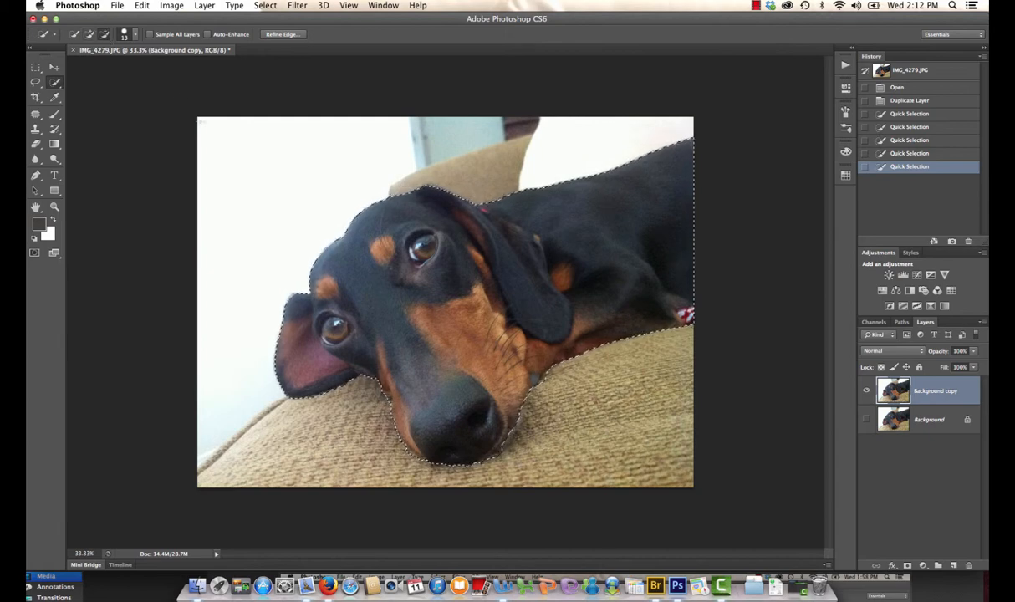
{"action": "left_click", "coordinate": [90, 35]}
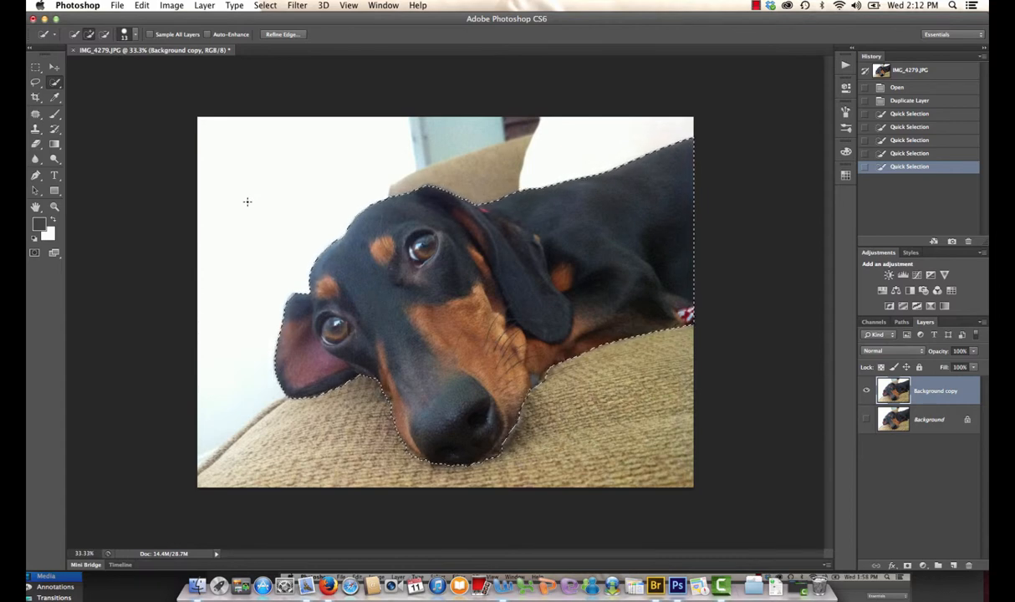
{"action": "left_click", "coordinate": [135, 37]}
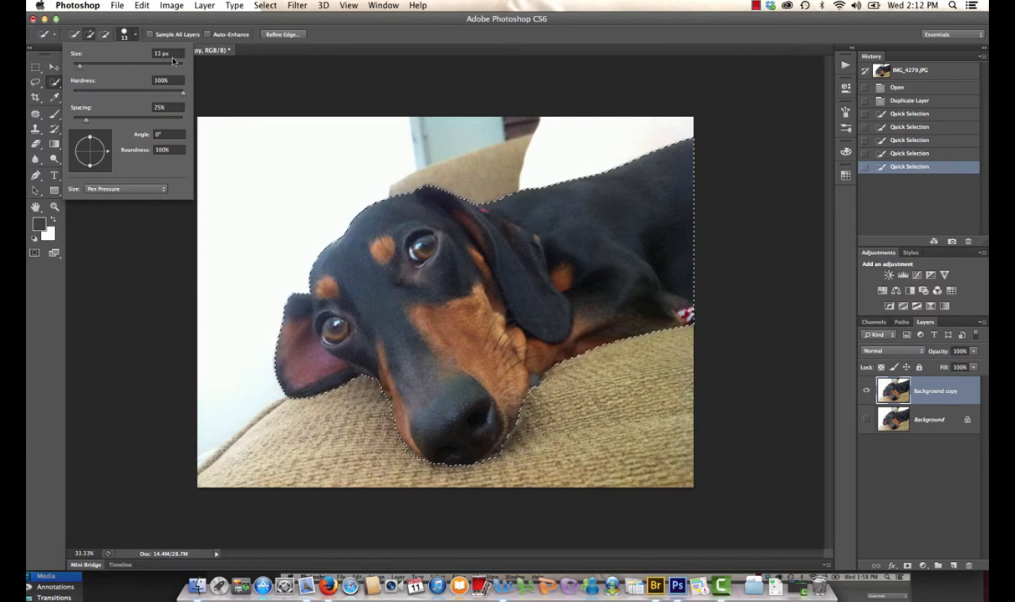
{"action": "left_click_drag", "start_coordinate": [160, 95], "coordinate": [119, 96]}
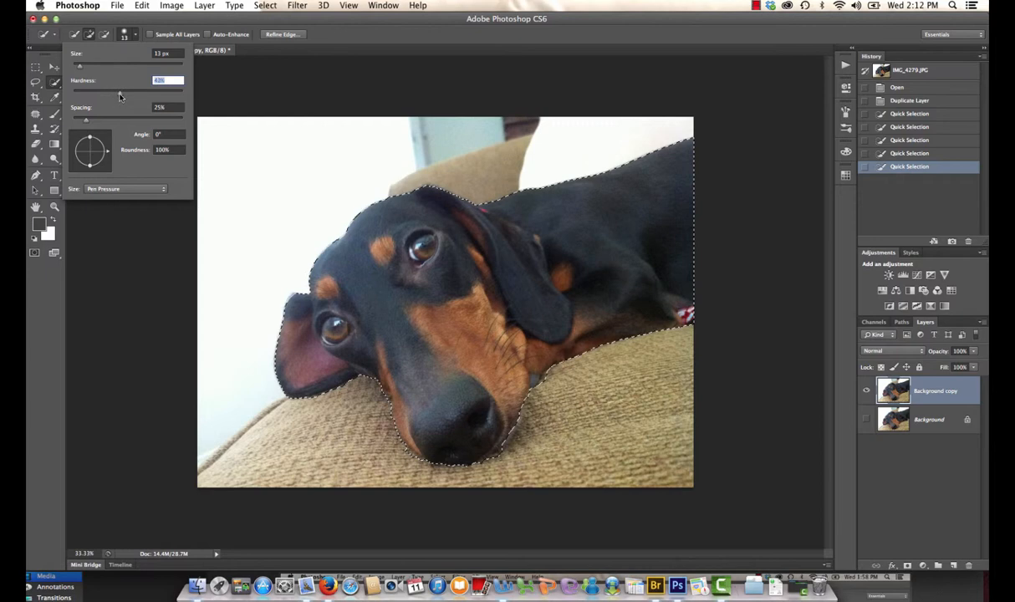
{"action": "left_click", "coordinate": [335, 23]}
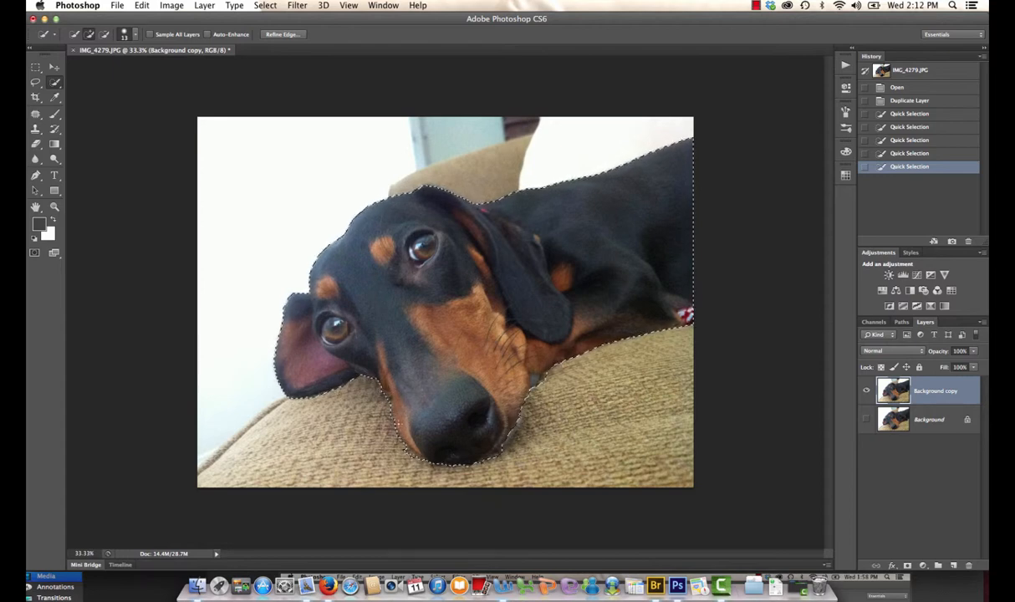
{"action": "left_click", "coordinate": [472, 361]}
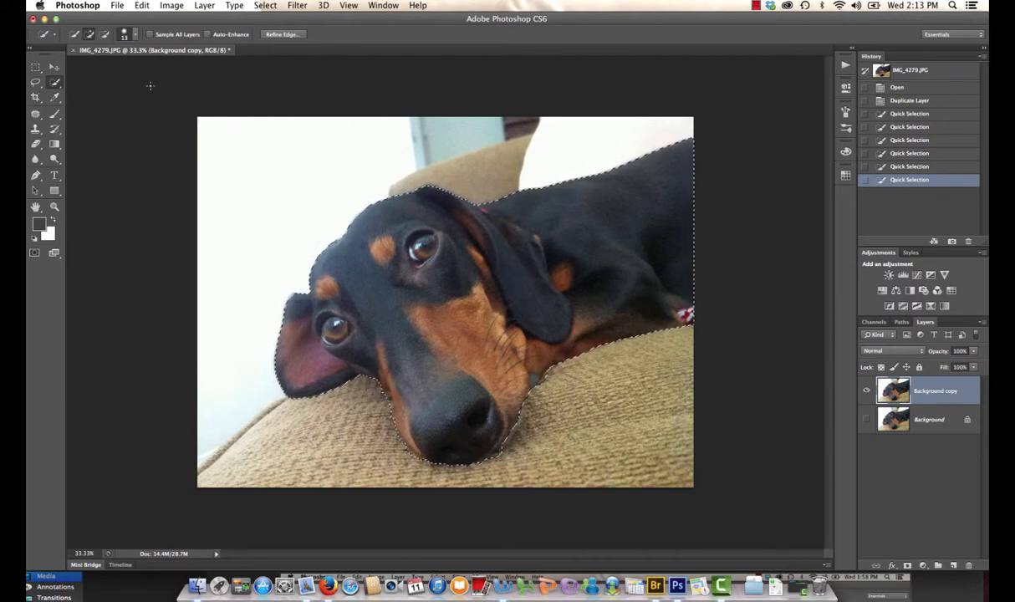
Copy the selected dog to a new layer with Layer Via Copy and hide the Background copy layer.
{"action": "left_click", "coordinate": [205, 5]}
{"action": "mouse_move", "coordinate": [213, 22]}
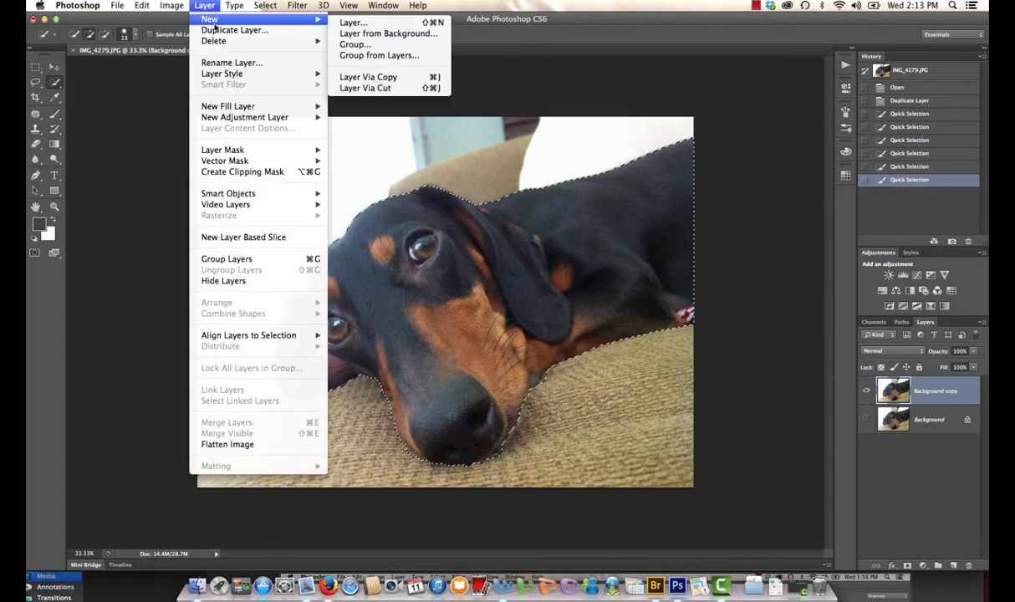
{"action": "left_click", "coordinate": [371, 79]}
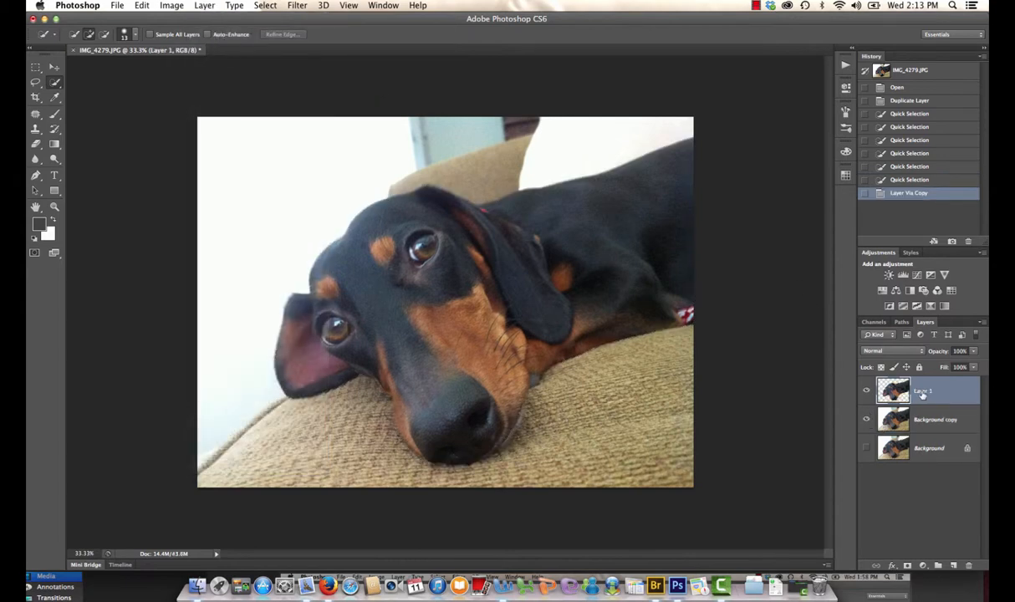
{"action": "left_click", "coordinate": [868, 421]}
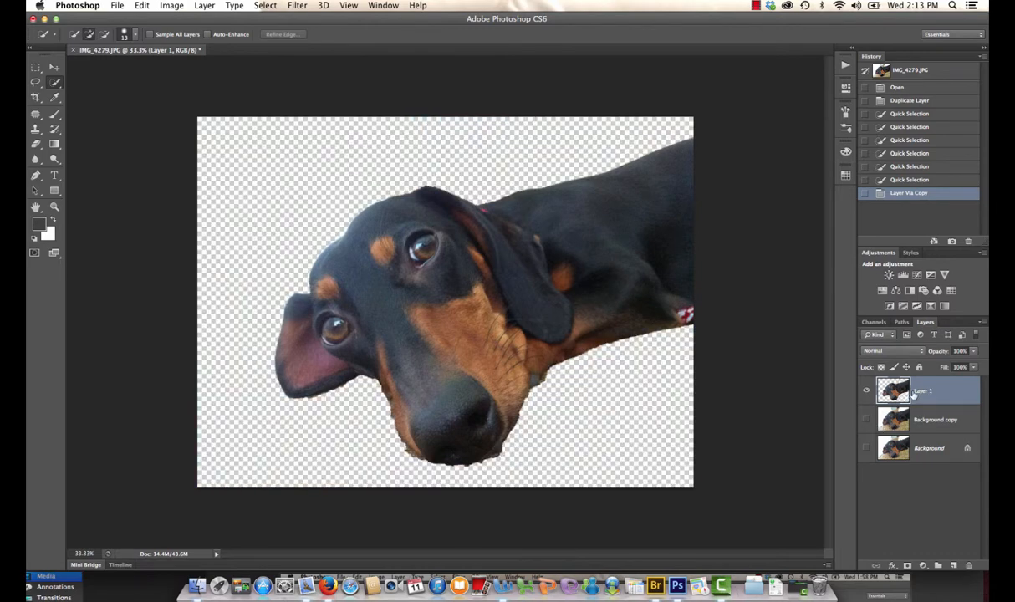
Show the Background copy layer again and revert the document to the Duplicate Layer history state.
{"action": "left_click", "coordinate": [867, 388]}
{"action": "left_click", "coordinate": [867, 406]}
{"action": "left_click", "coordinate": [867, 390]}
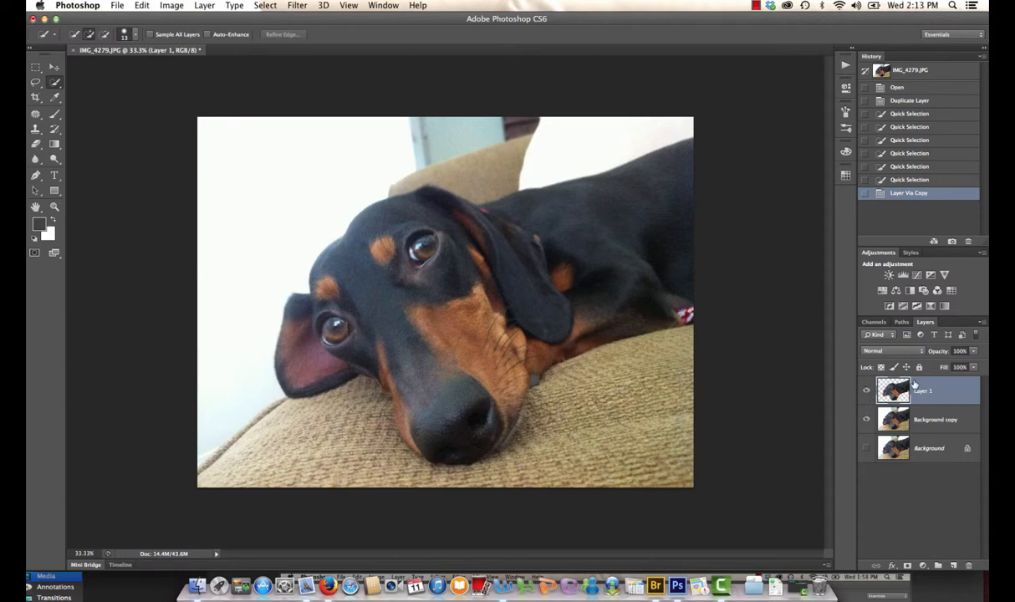
{"action": "left_click", "coordinate": [908, 102]}
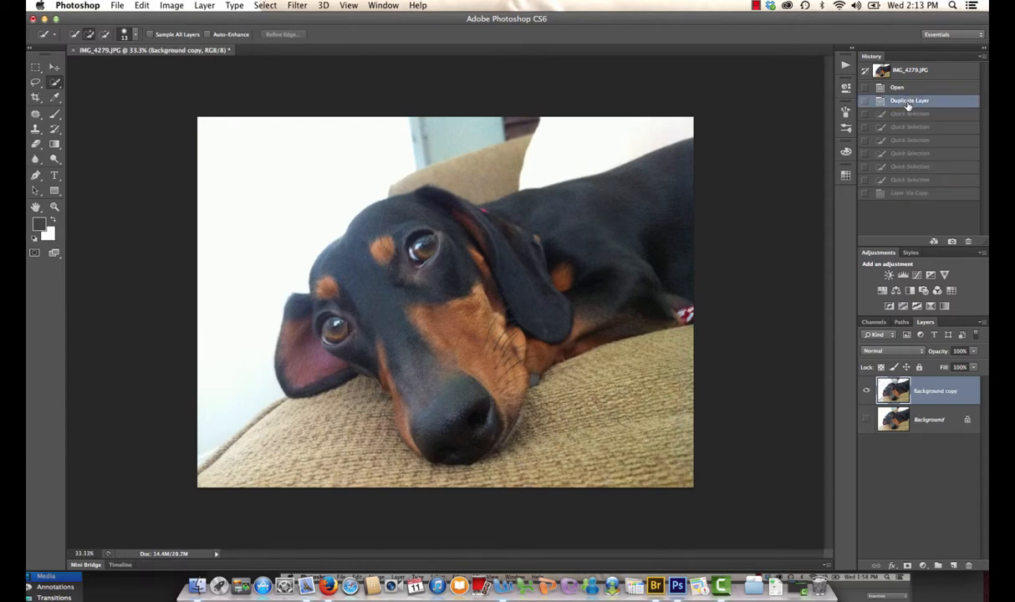
Outline the whole dog with the Lasso tool, correct the outline above its head, and clear the selection.
{"action": "left_click_drag", "start_coordinate": [35, 82], "coordinate": [70, 82]}
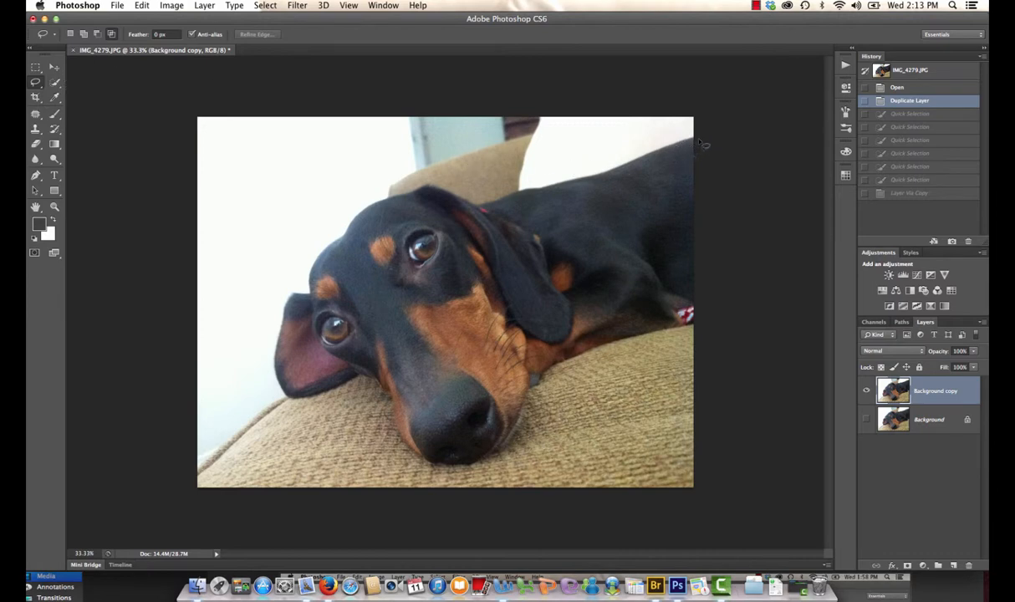
{"action": "left_click_drag", "start_coordinate": [694, 142], "coordinate": [659, 159]}
{"action": "mouse_move", "coordinate": [564, 185]}
{"action": "left_mouse_down"}
{"action": "mouse_move", "coordinate": [505, 204]}
{"action": "mouse_move", "coordinate": [453, 191]}
{"action": "mouse_move", "coordinate": [388, 195]}
{"action": "mouse_move", "coordinate": [355, 213]}
{"action": "mouse_move", "coordinate": [318, 262]}
{"action": "mouse_move", "coordinate": [308, 297]}
{"action": "left_mouse_up"}
{"action": "mouse_move", "coordinate": [284, 358]}
{"action": "left_mouse_down"}
{"action": "mouse_move", "coordinate": [337, 396]}
{"action": "mouse_move", "coordinate": [368, 378]}
{"action": "mouse_move", "coordinate": [428, 454]}
{"action": "mouse_move", "coordinate": [466, 458]}
{"action": "mouse_move", "coordinate": [502, 436]}
{"action": "mouse_move", "coordinate": [529, 384]}
{"action": "mouse_move", "coordinate": [669, 338]}
{"action": "mouse_move", "coordinate": [709, 314]}
{"action": "mouse_move", "coordinate": [739, 226]}
{"action": "mouse_move", "coordinate": [720, 134]}
{"action": "left_mouse_up"}
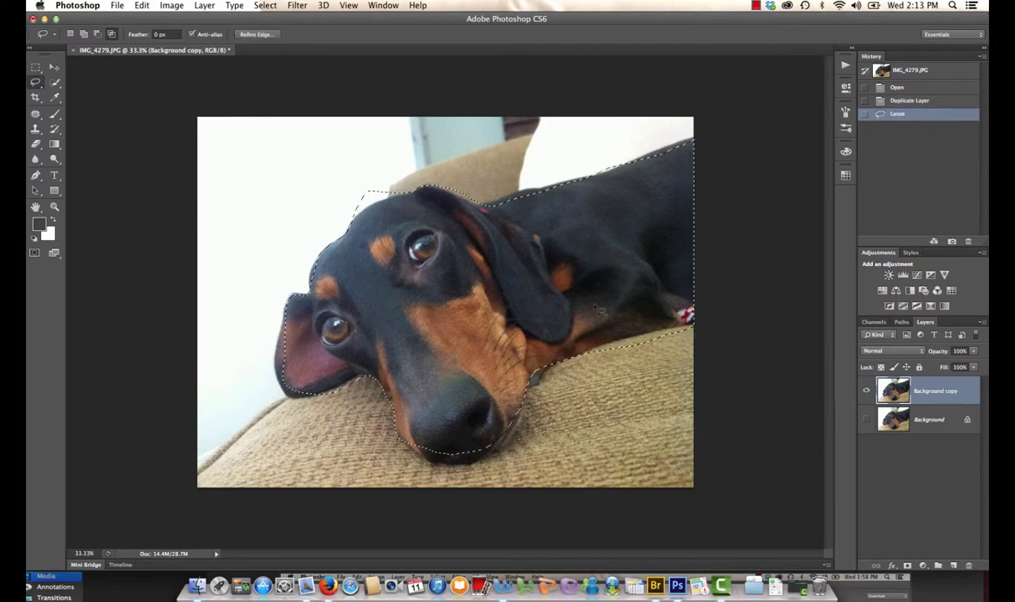
{"action": "mouse_move", "coordinate": [373, 183]}
{"action": "left_mouse_down"}
{"action": "mouse_move", "coordinate": [352, 203]}
{"action": "mouse_move", "coordinate": [386, 188]}
{"action": "mouse_move", "coordinate": [347, 212]}
{"action": "mouse_move", "coordinate": [389, 181]}
{"action": "left_mouse_up"}
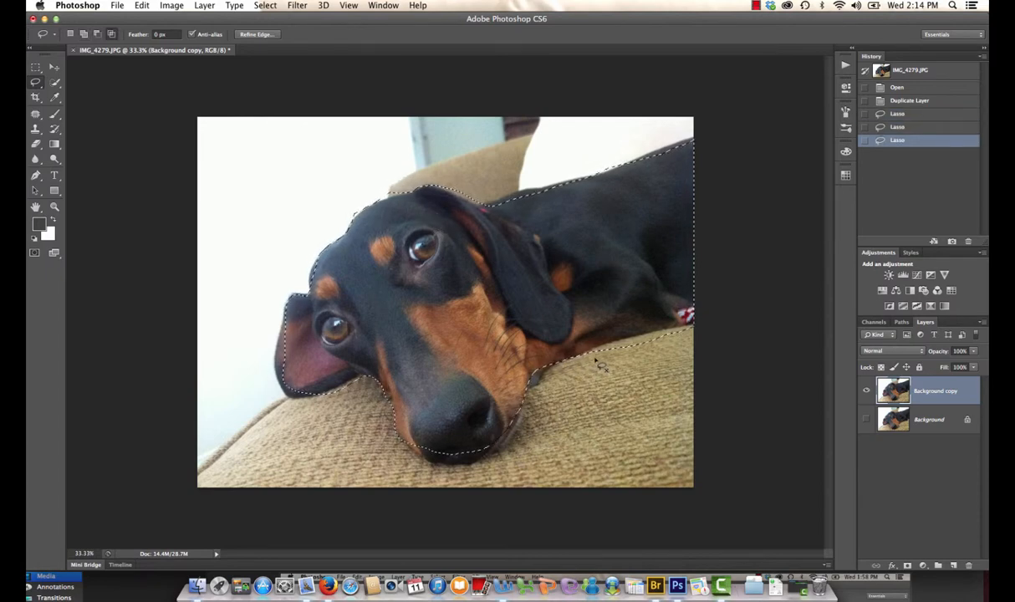
{"action": "left_click", "coordinate": [267, 6]}
{"action": "left_click", "coordinate": [275, 32]}
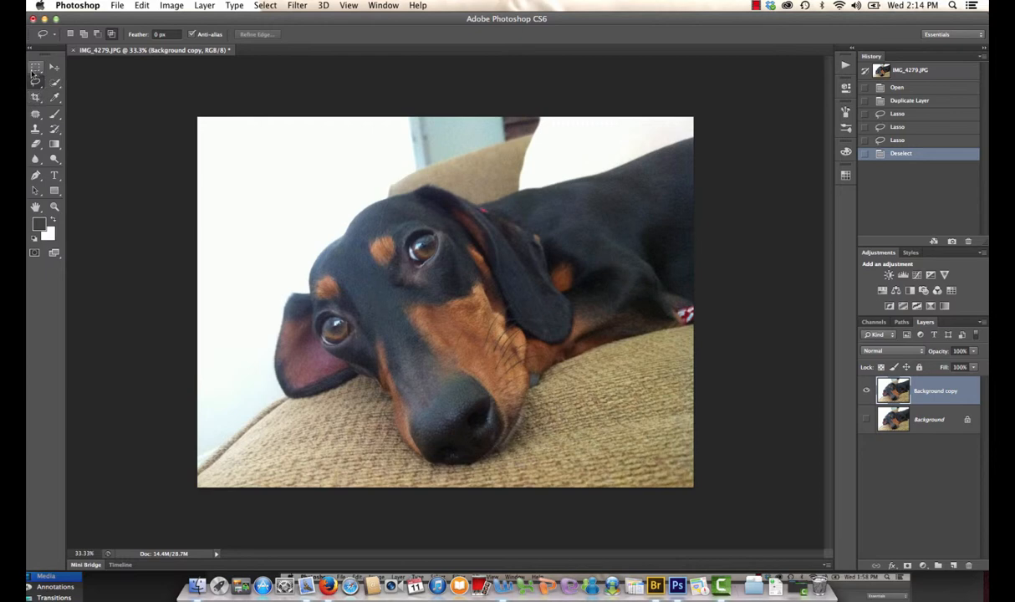
Draw a Rectangular Marquee selection around most of the dog's head and clear it.
{"action": "left_click_drag", "start_coordinate": [36, 66], "coordinate": [101, 65]}
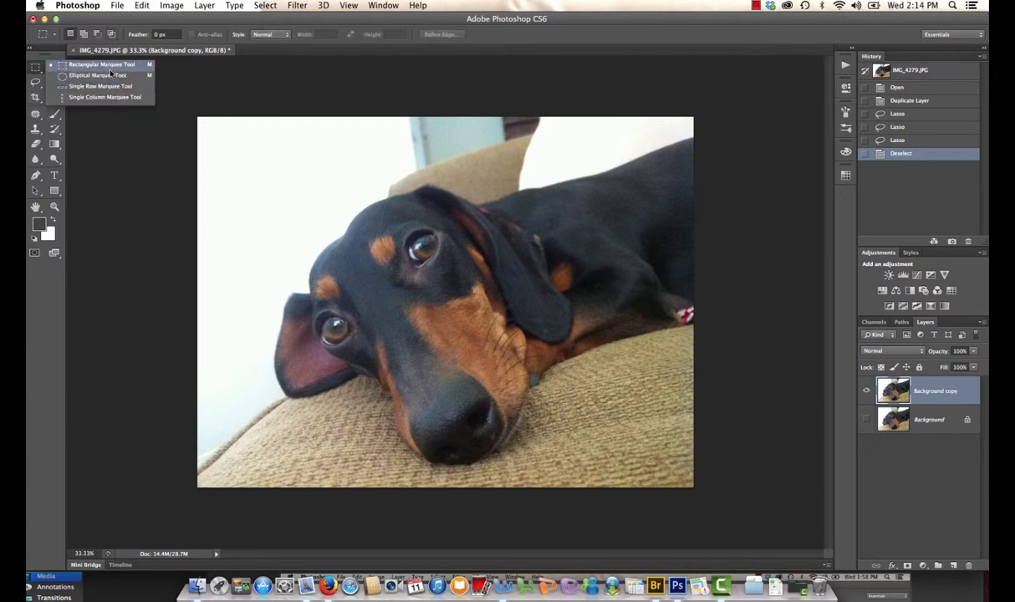
{"action": "left_click", "coordinate": [109, 69]}
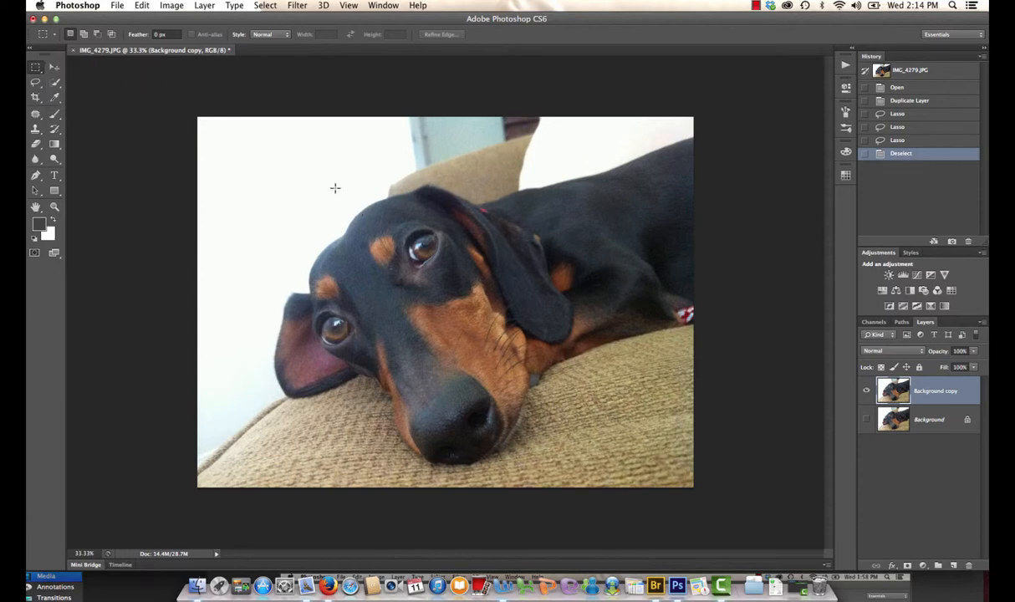
{"action": "left_click_drag", "start_coordinate": [321, 181], "coordinate": [612, 437]}
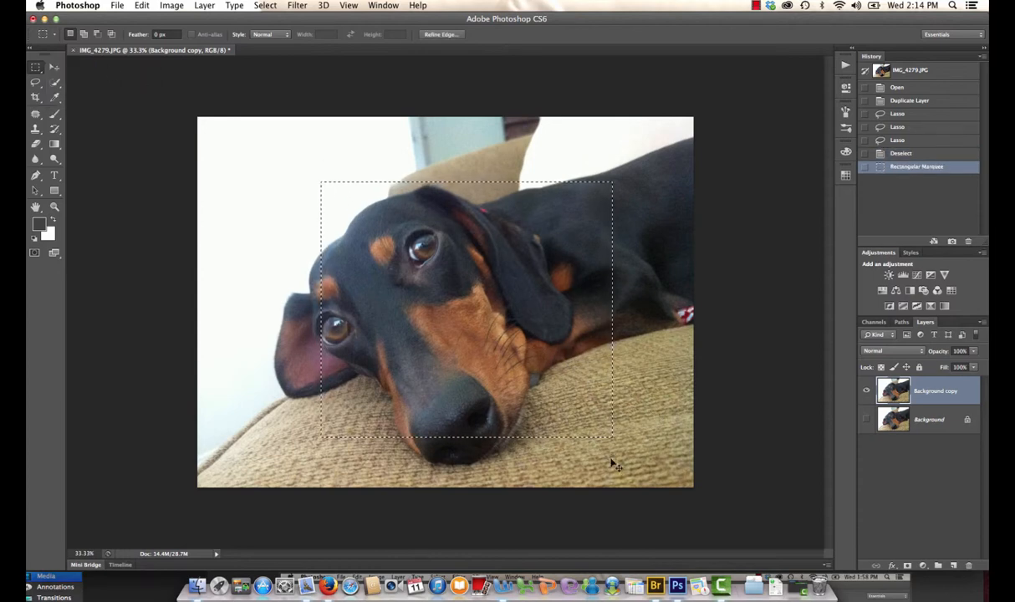
{"action": "left_click", "coordinate": [581, 438]}
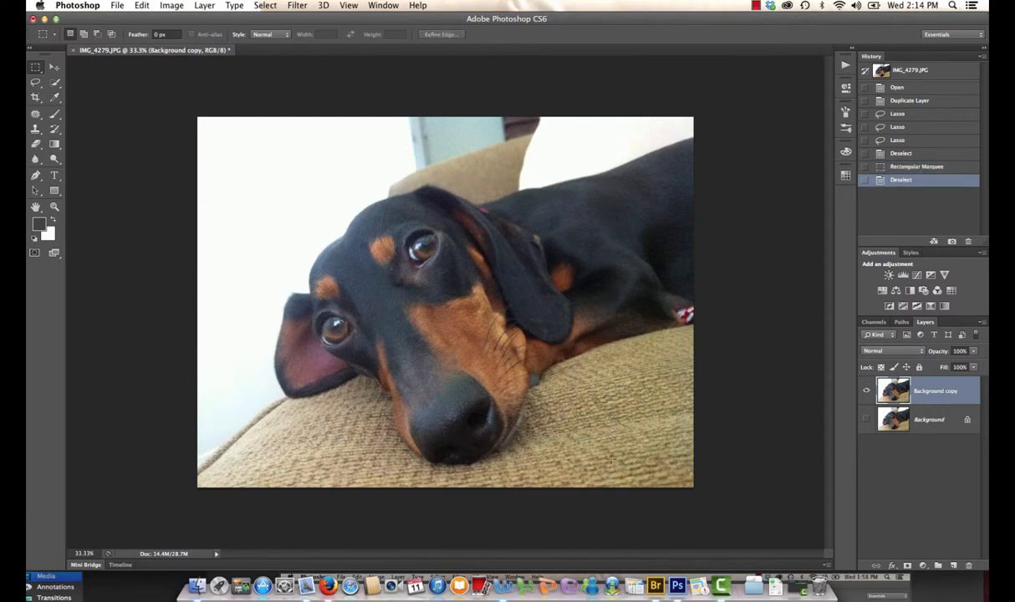
{"action": "left_click", "coordinate": [36, 71]}
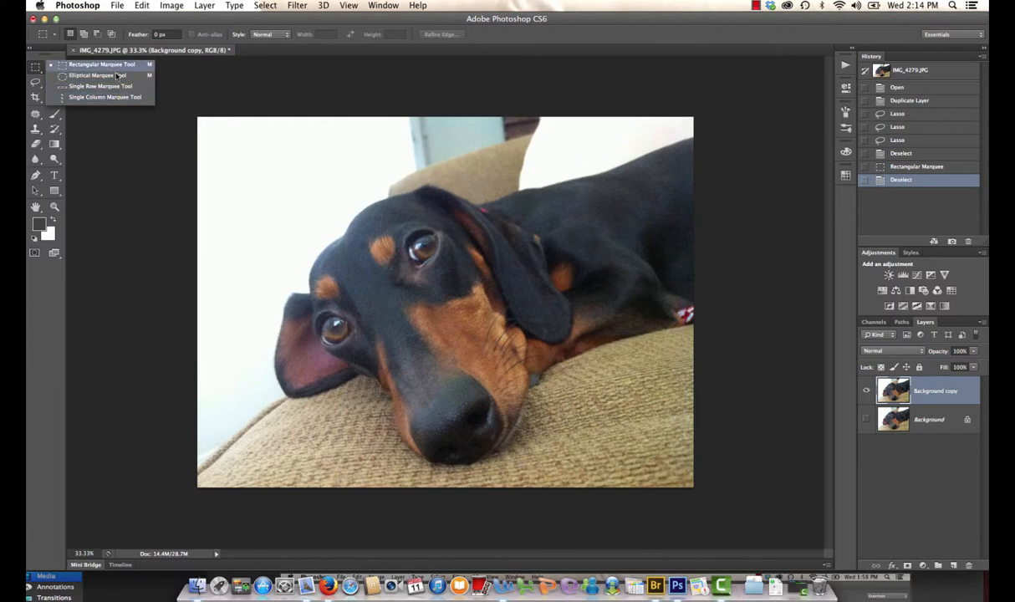
{"action": "left_click", "coordinate": [36, 71]}
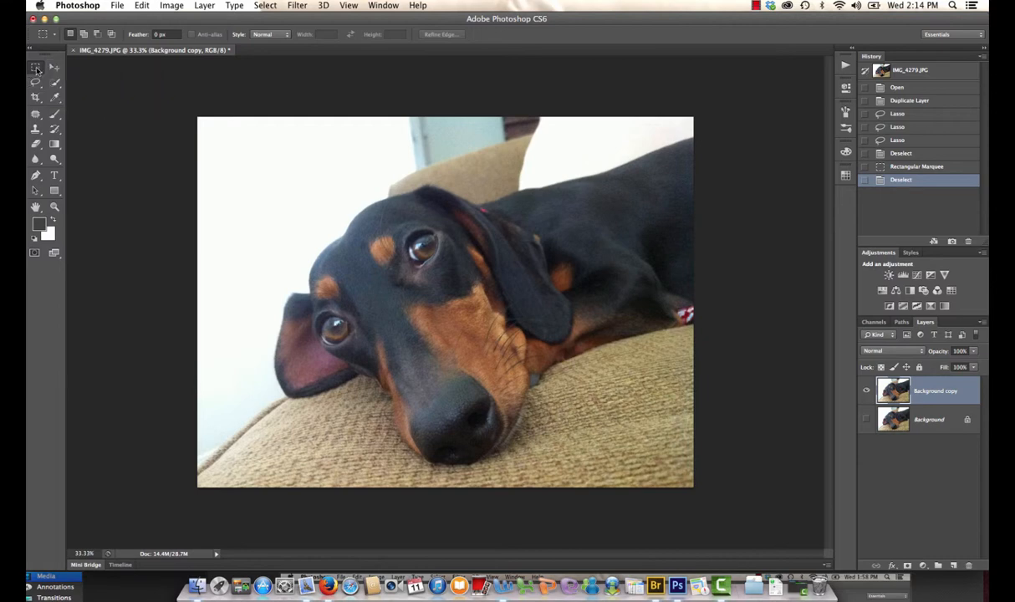
{"action": "left_click", "coordinate": [38, 73]}
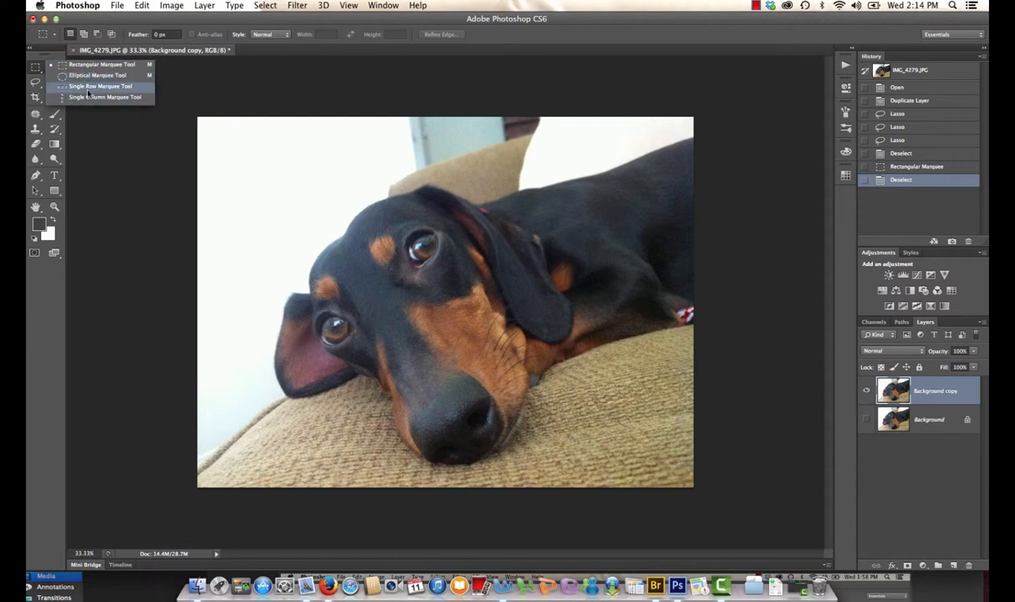
{"action": "left_click", "coordinate": [35, 71]}
Try the Magic Wand with tolerance 32 on the dog's black and tan fur areas, and clear the selection.
{"action": "left_click", "coordinate": [56, 84]}
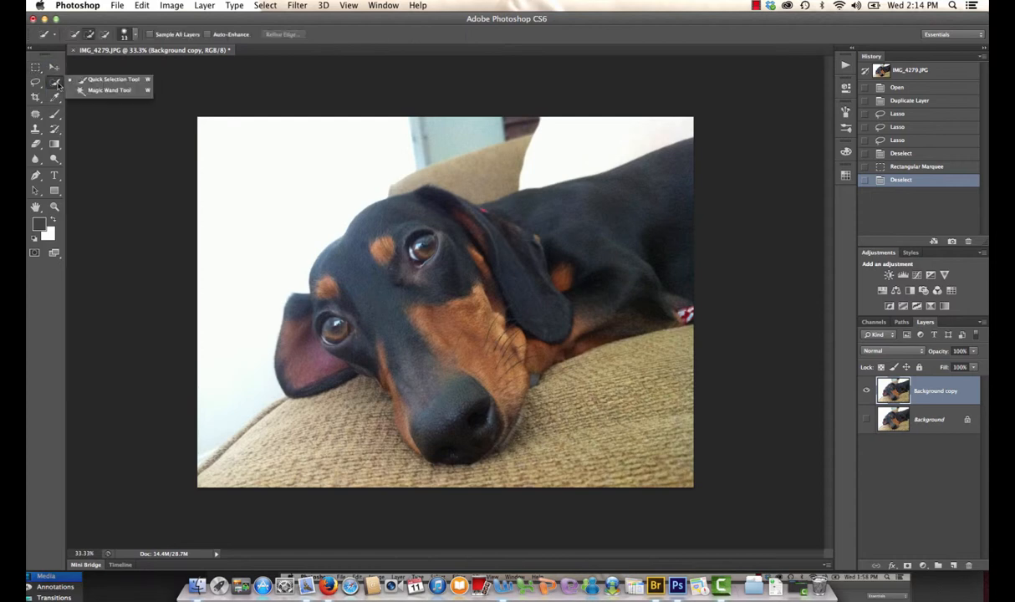
{"action": "left_click", "coordinate": [104, 90]}
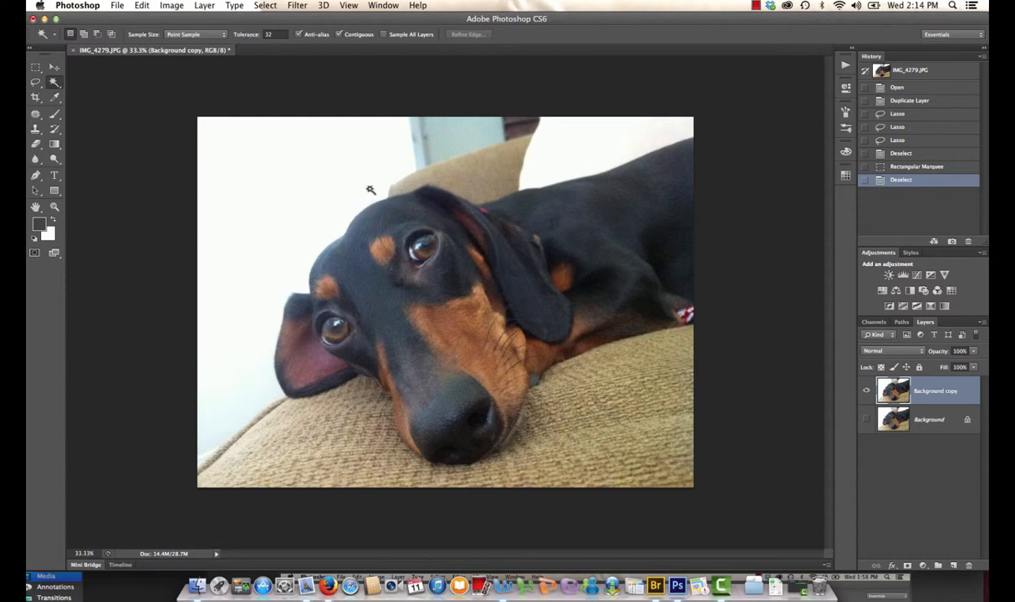
{"action": "left_click", "coordinate": [380, 221]}
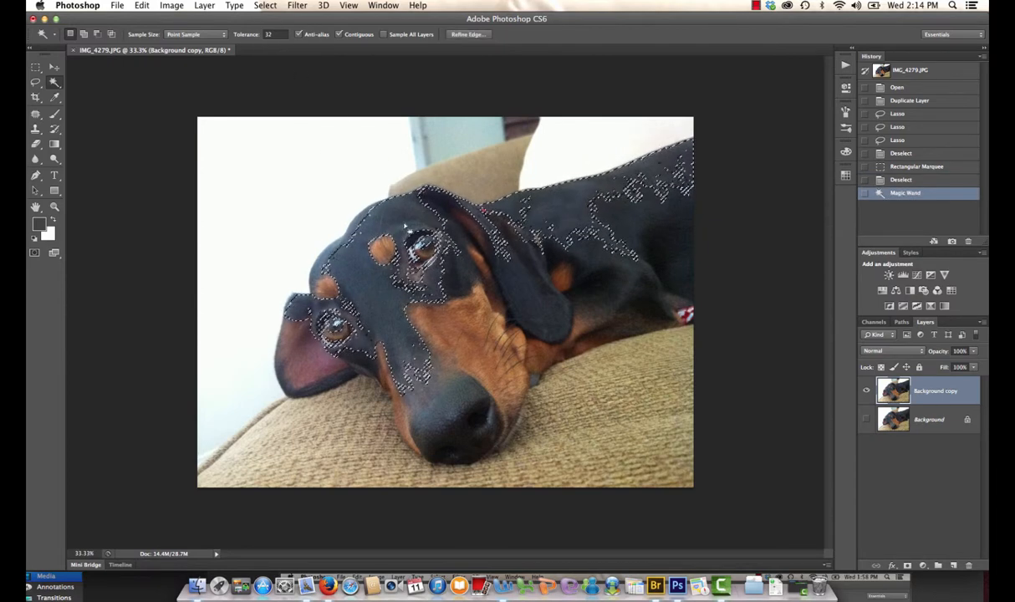
{"action": "left_click", "coordinate": [465, 355]}
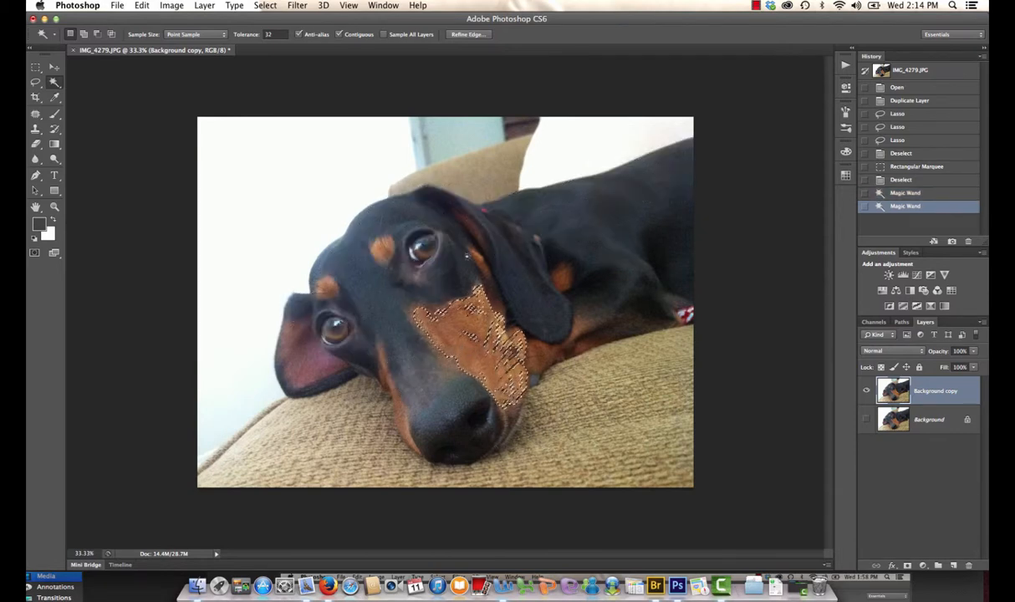
{"action": "left_click", "coordinate": [628, 191]}
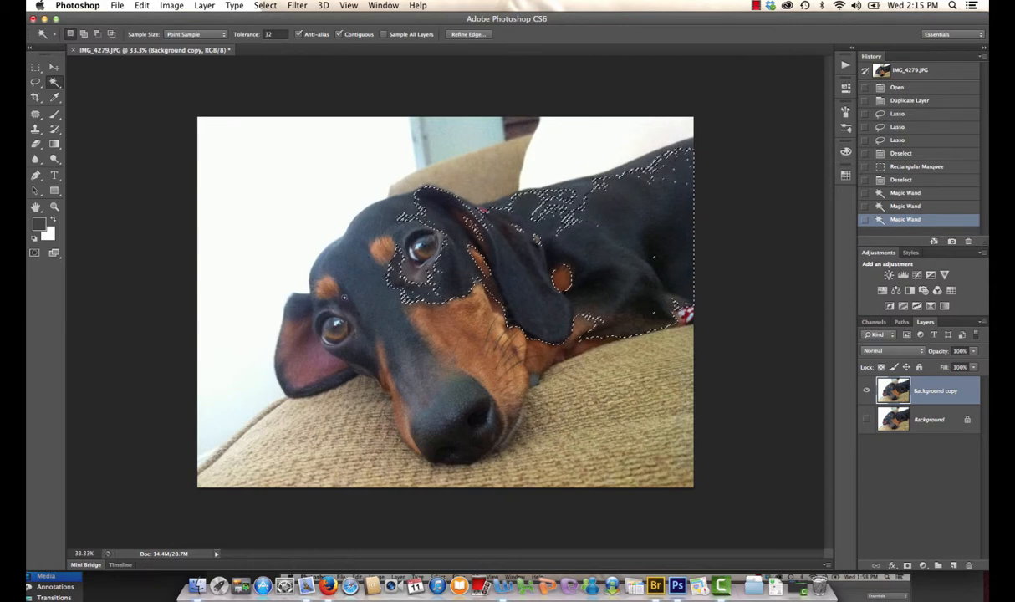
{"action": "left_click", "coordinate": [328, 290]}
{"action": "left_click", "coordinate": [457, 376]}
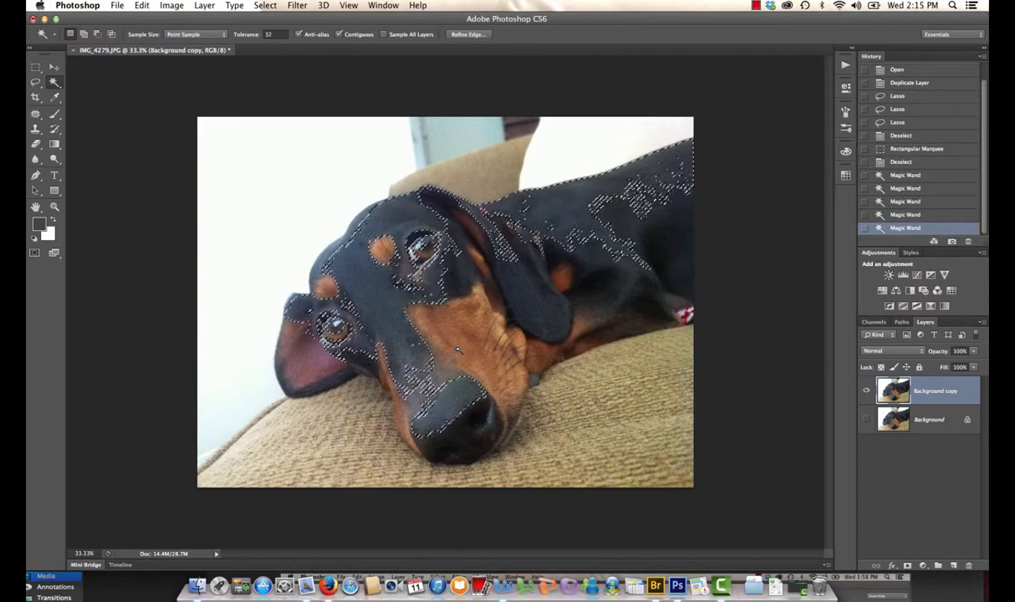
{"action": "key", "text": "super+d"}
Turn off Contiguous, sample the tan fur on the dog's cheek with the Magic Wand, and deselect.
{"action": "left_click", "coordinate": [338, 34]}
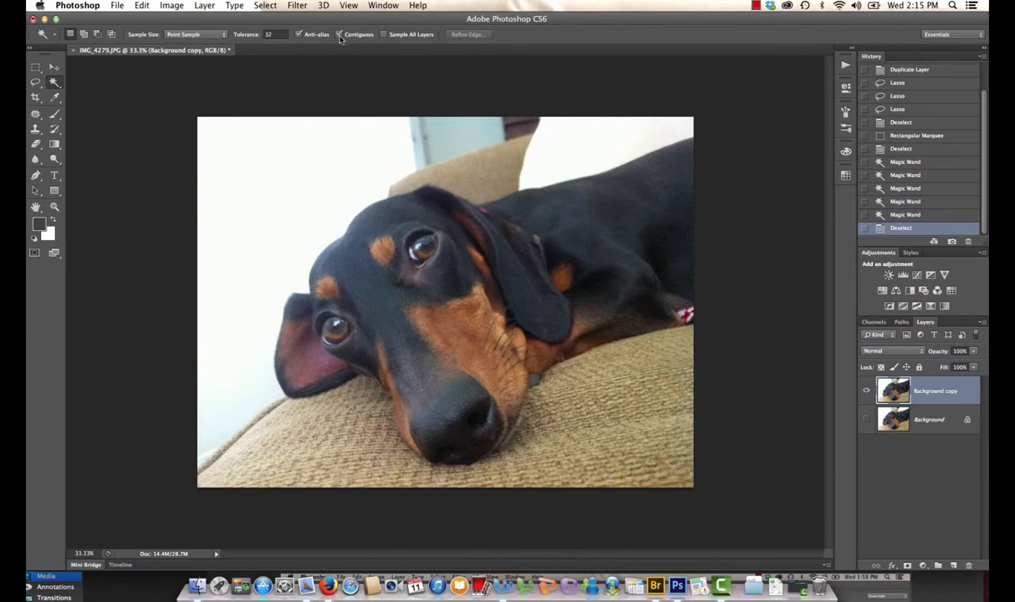
{"action": "left_click", "coordinate": [448, 326]}
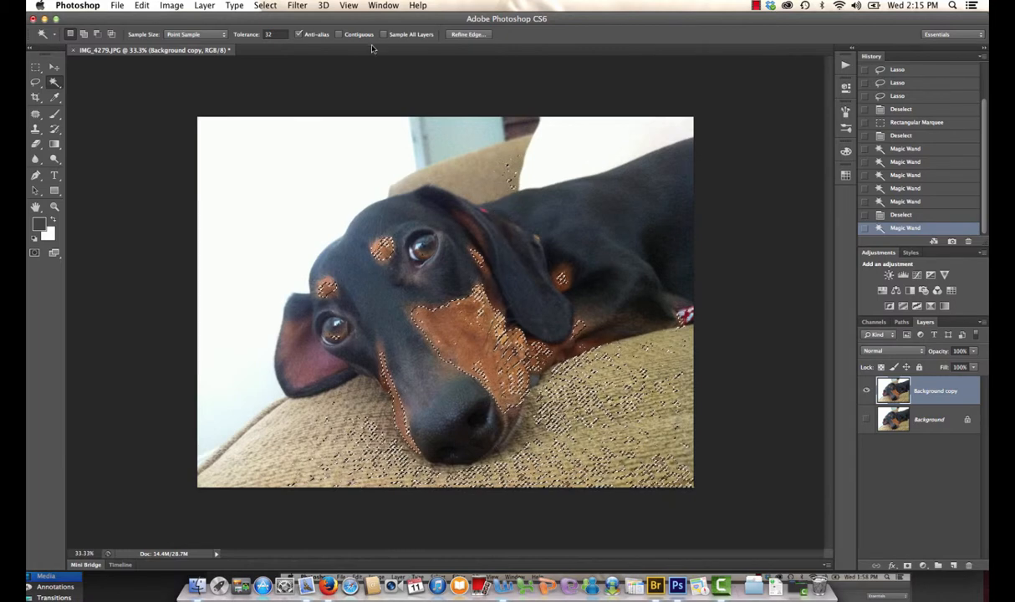
{"action": "key", "text": "super+d"}
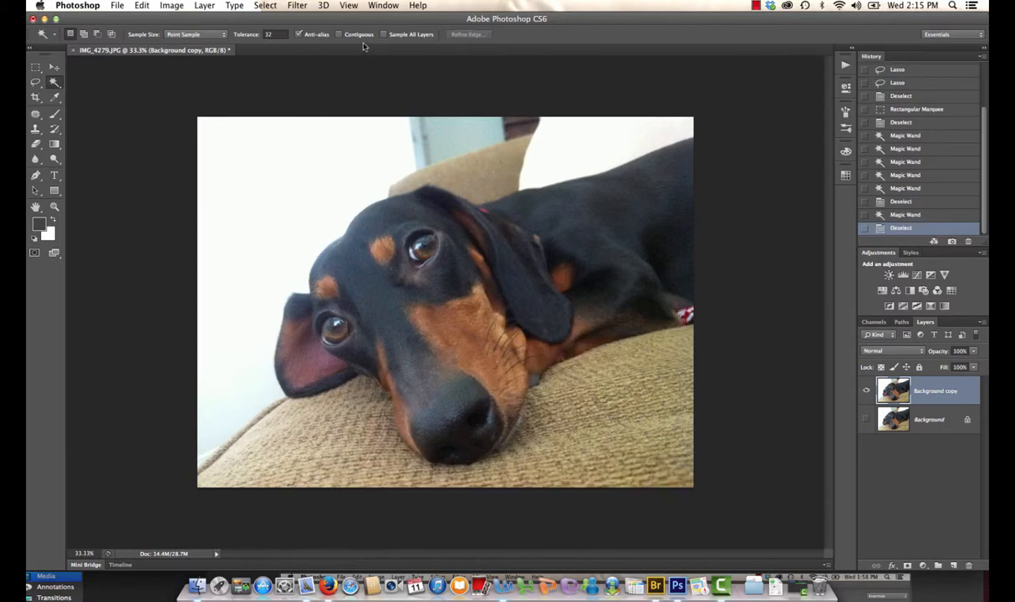
Try selecting the dog's head and muzzle with the Magic Wand at tolerance 45 with Contiguous on, and deselect.
{"action": "left_click", "coordinate": [339, 34]}
{"action": "left_click_drag", "start_coordinate": [234, 37], "coordinate": [255, 38]}
{"action": "type", "text": "45"}
{"action": "left_click", "coordinate": [368, 237]}
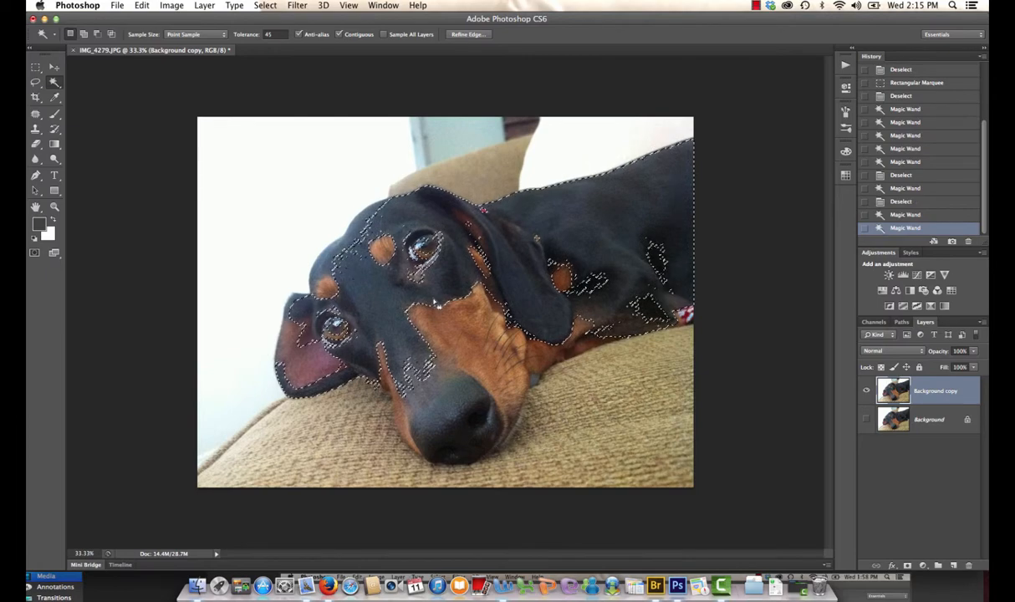
{"action": "left_click", "coordinate": [436, 376], "text": "shift"}
{"action": "left_click", "coordinate": [449, 433], "text": "shift"}
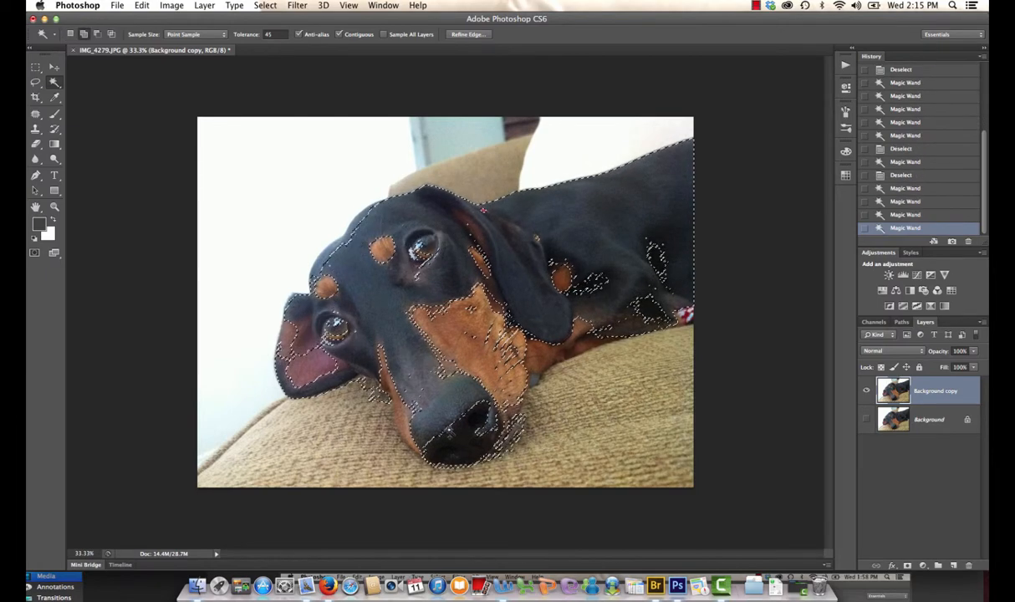
{"action": "left_click", "coordinate": [453, 407], "text": "shift"}
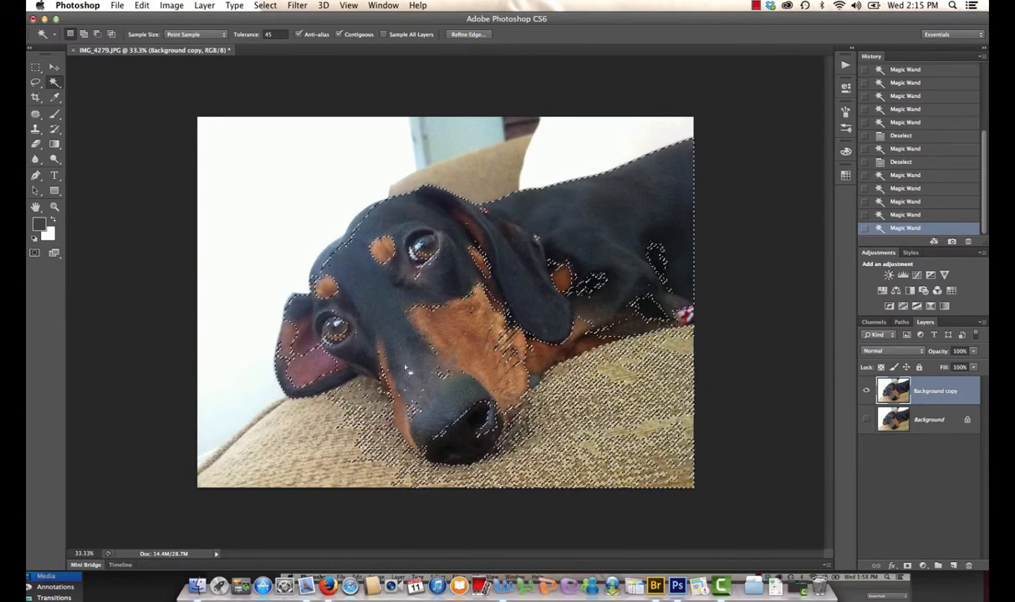
{"action": "key", "text": "super+d"}
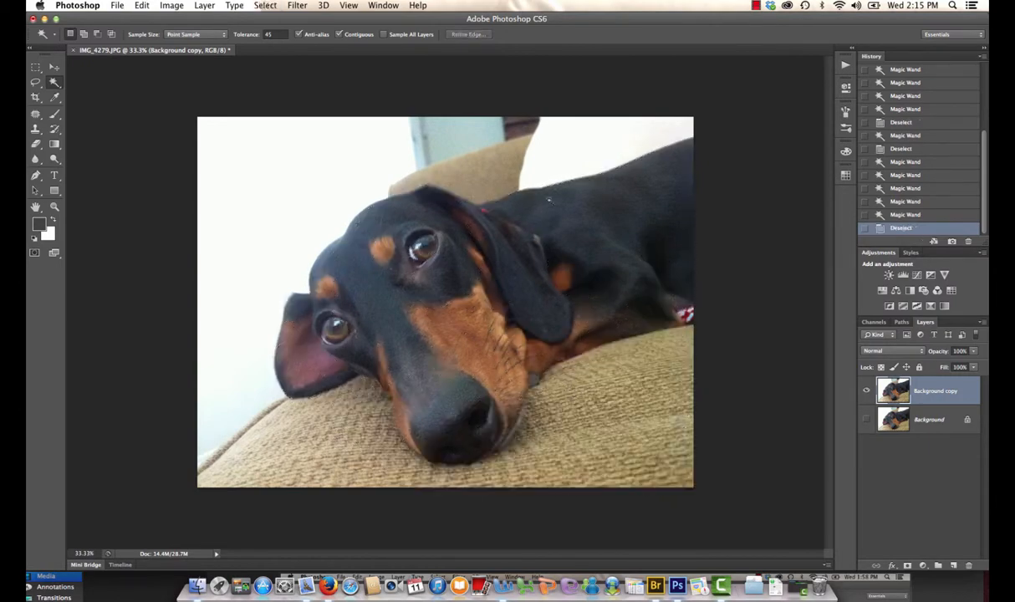
Select the whole dog, including its ear, body and muzzle, with the Quick Selection tool after adjusting the brush hardness.
{"action": "right_click", "coordinate": [54, 84]}
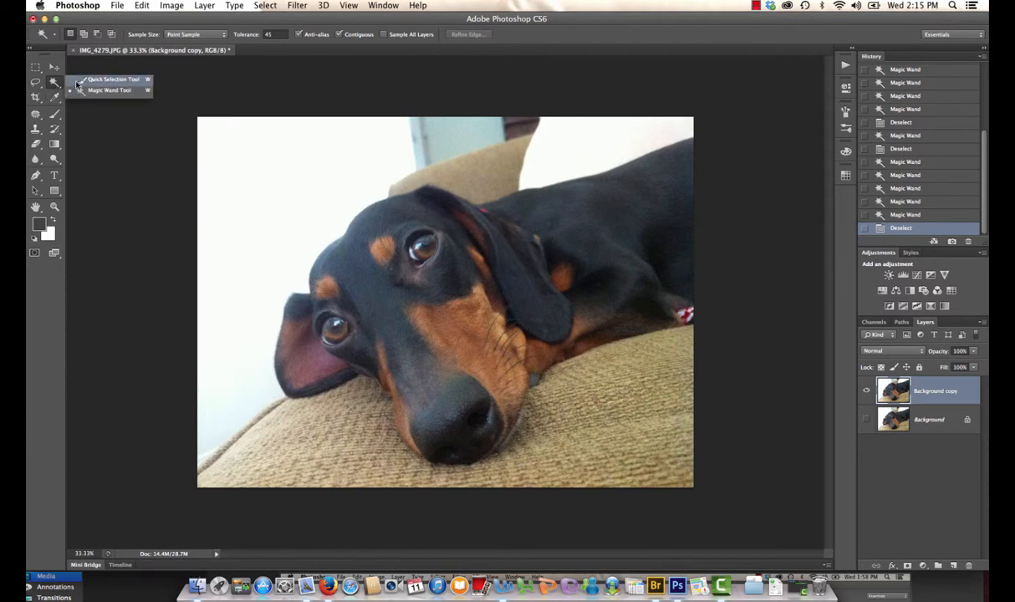
{"action": "left_click", "coordinate": [96, 74]}
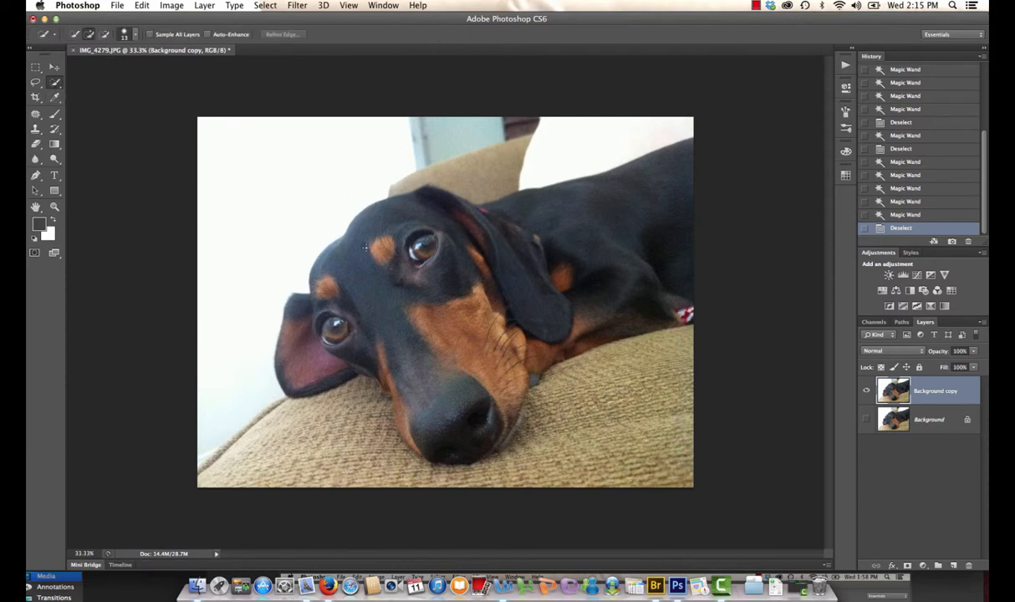
{"action": "right_click", "coordinate": [57, 86]}
{"action": "left_click", "coordinate": [83, 81]}
{"action": "left_click", "coordinate": [124, 35]}
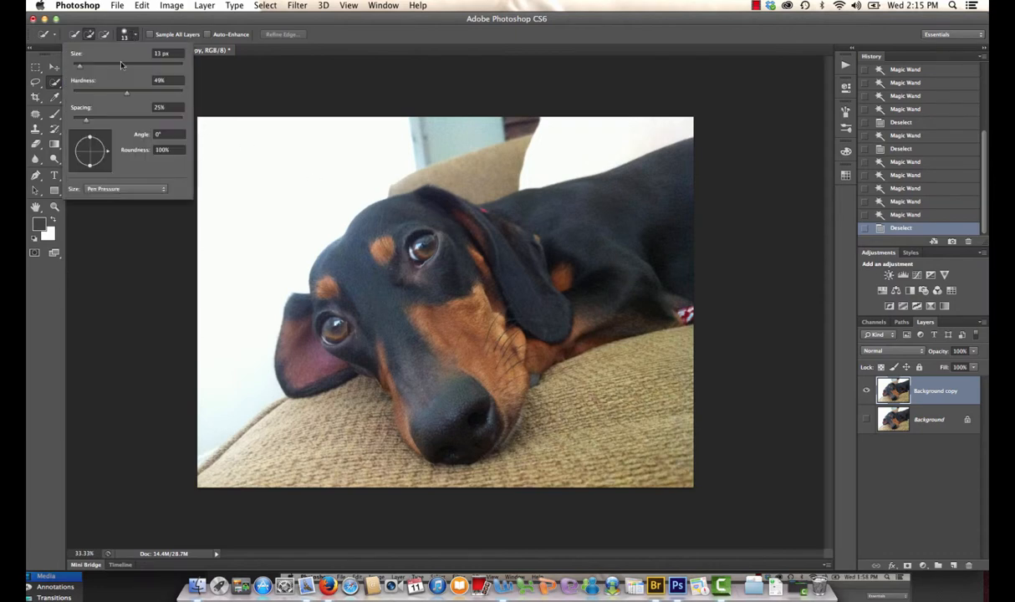
{"action": "left_click", "coordinate": [119, 93]}
{"action": "left_click", "coordinate": [295, 330]}
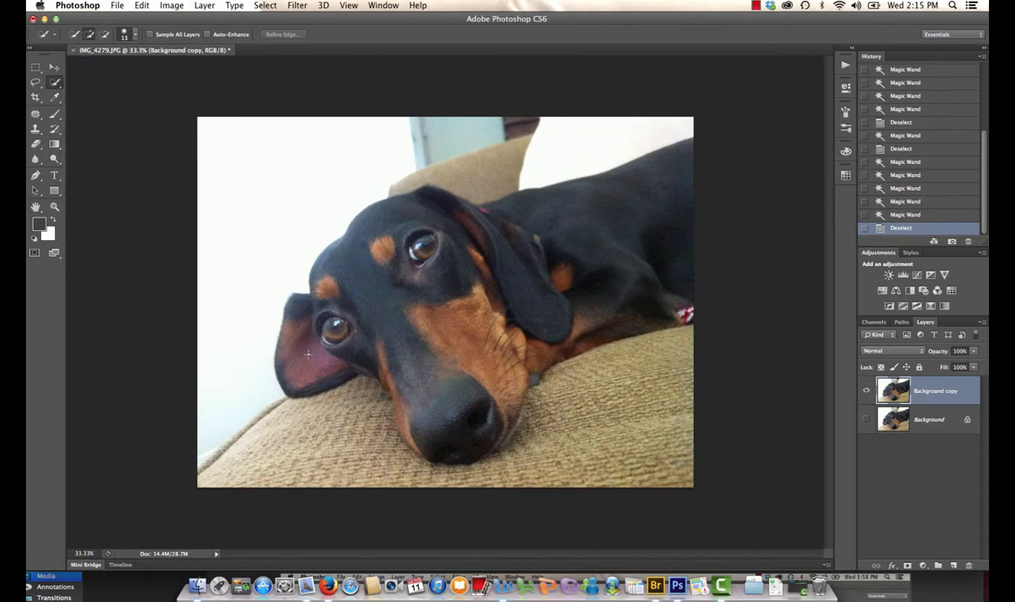
{"action": "mouse_move", "coordinate": [296, 329]}
{"action": "left_mouse_down"}
{"action": "mouse_move", "coordinate": [416, 285]}
{"action": "mouse_move", "coordinate": [584, 272]}
{"action": "left_mouse_up"}
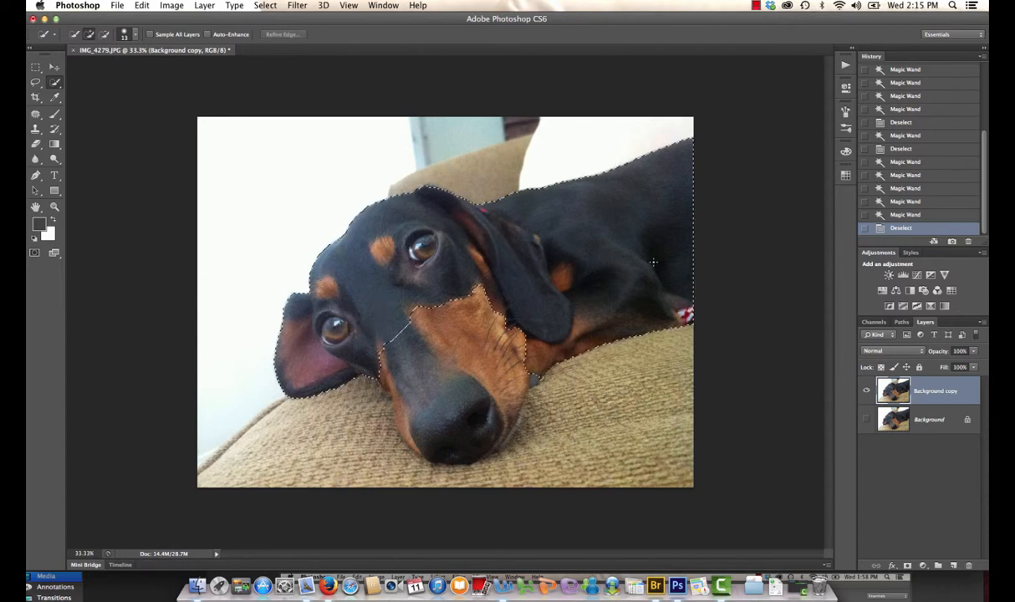
{"action": "mouse_move", "coordinate": [467, 284]}
{"action": "left_mouse_down"}
{"action": "mouse_move", "coordinate": [422, 357]}
{"action": "mouse_move", "coordinate": [432, 416]}
{"action": "mouse_move", "coordinate": [397, 426]}
{"action": "left_mouse_up"}
{"action": "left_click", "coordinate": [395, 418]}
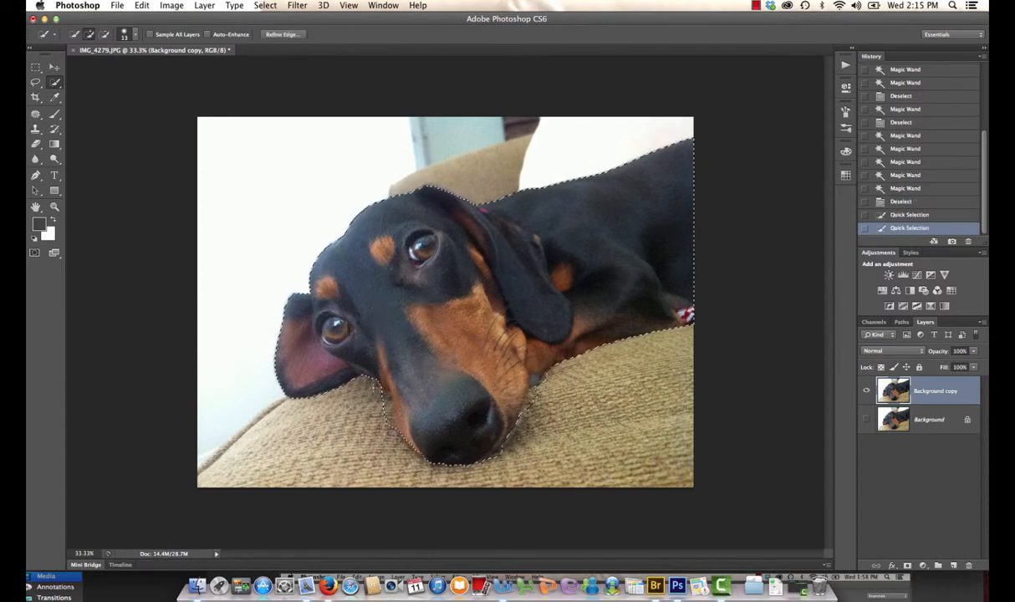
Subtract the stray couch areas along both sides of the dog's muzzle from the selection.
{"action": "key", "text": "alt"}
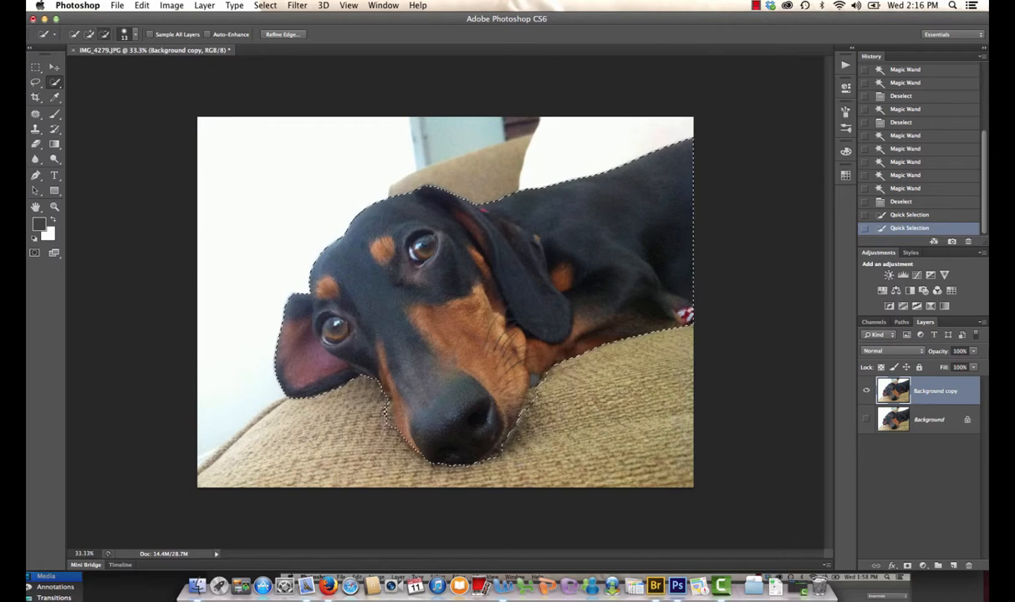
{"action": "left_click", "coordinate": [385, 398], "text": "alt"}
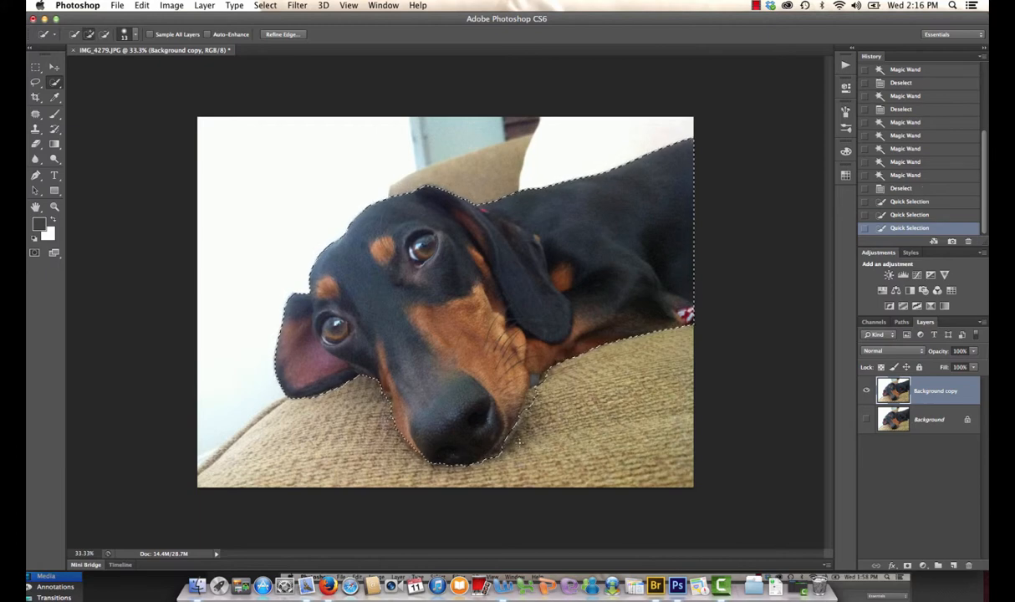
{"action": "left_click", "coordinate": [499, 390], "text": "alt"}
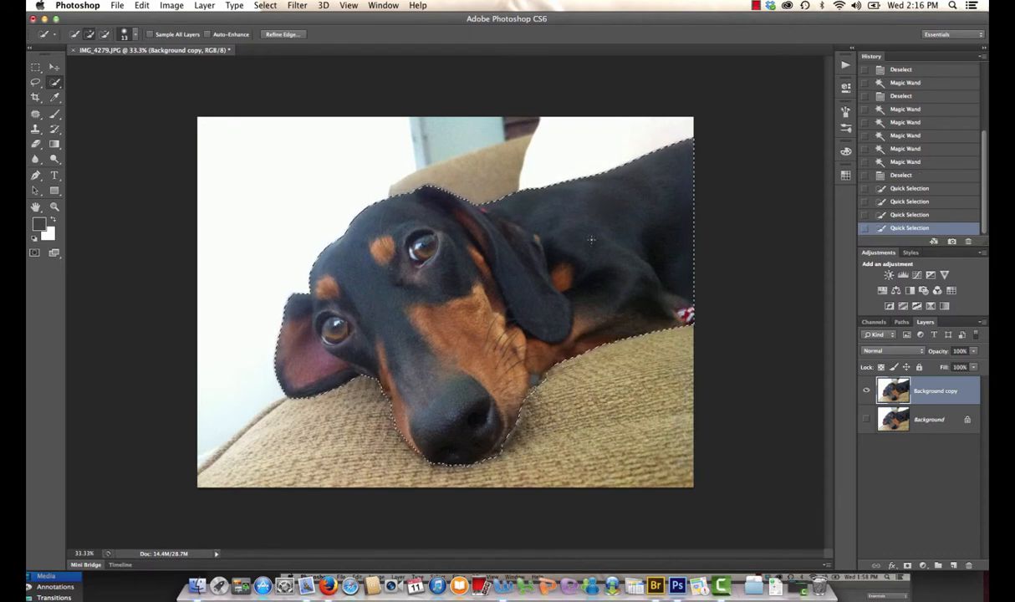
Copy the selected dog onto its own new layer and hide the Background copy layer.
{"action": "left_click", "coordinate": [204, 5]}
{"action": "mouse_move", "coordinate": [212, 20]}
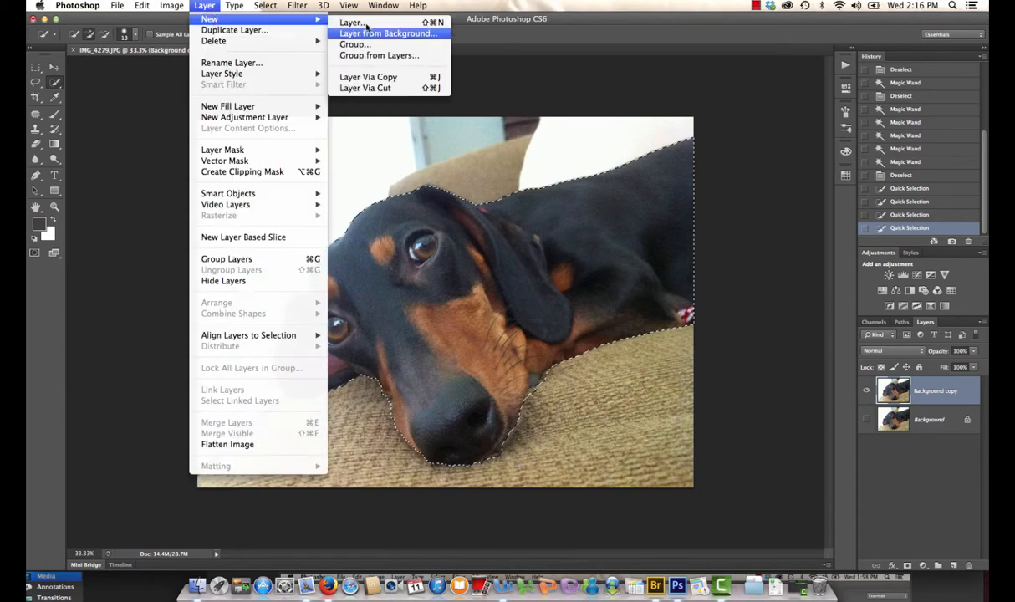
{"action": "left_click", "coordinate": [354, 76]}
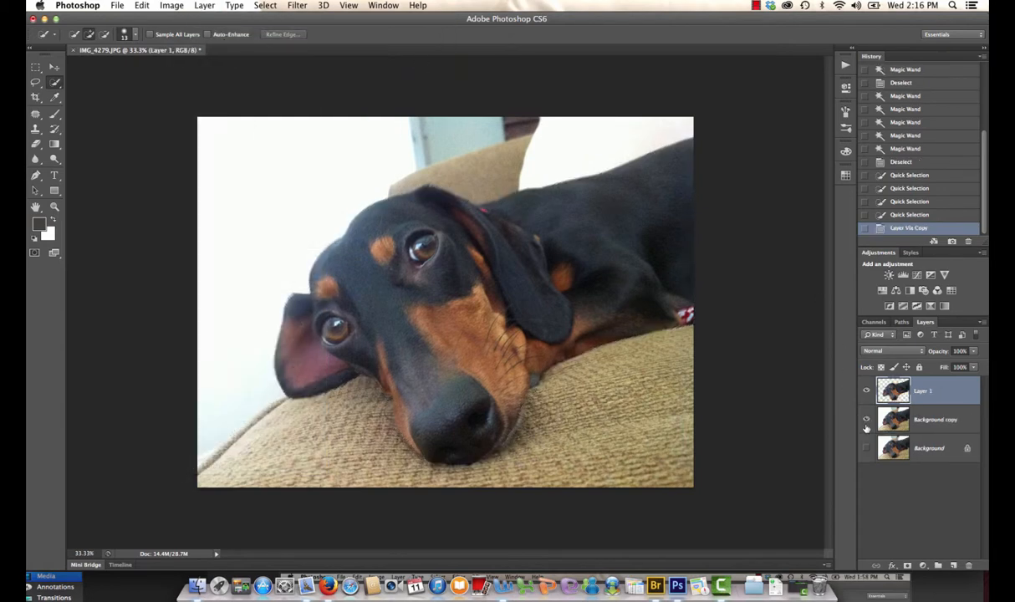
{"action": "left_click", "coordinate": [866, 421]}
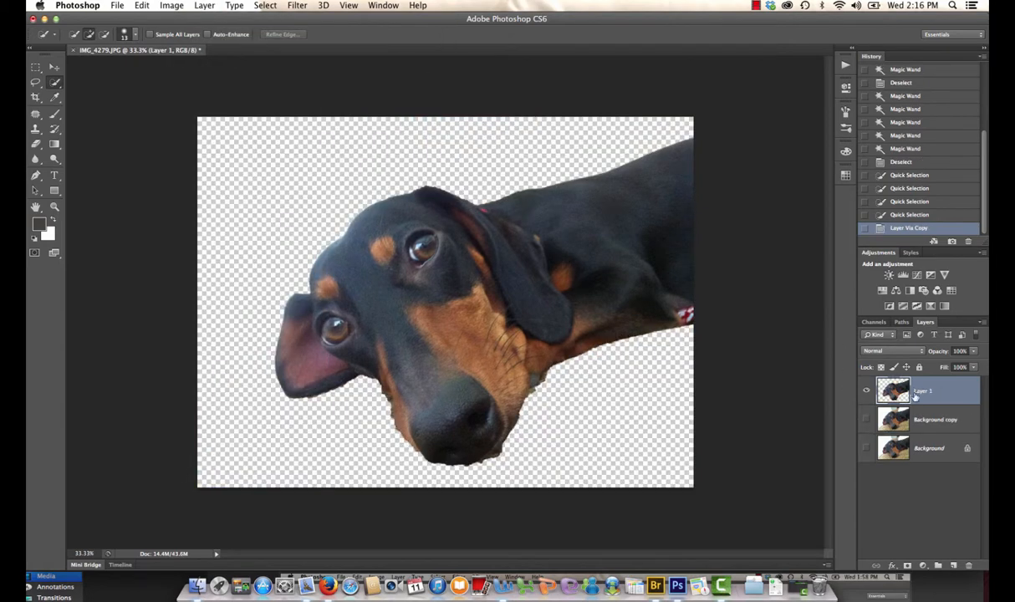
Rename the new cut-out layer as "walter sleeping".
{"action": "double_click", "coordinate": [923, 392]}
{"action": "left_click", "coordinate": [942, 396]}
{"action": "double_click", "coordinate": [924, 395]}
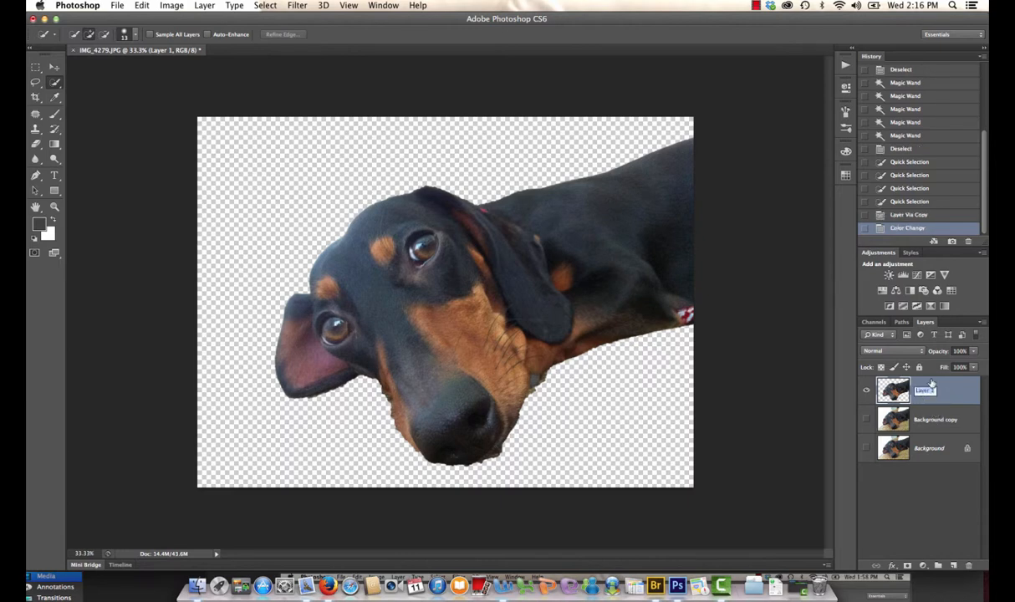
{"action": "type", "text": "Wa"}
{"action": "key", "text": "Return"}
Show the Background copy layer again and toggle the walter sleeping layer off and on, leaving both visible.
{"action": "left_click", "coordinate": [867, 392]}
{"action": "left_click", "coordinate": [866, 420]}
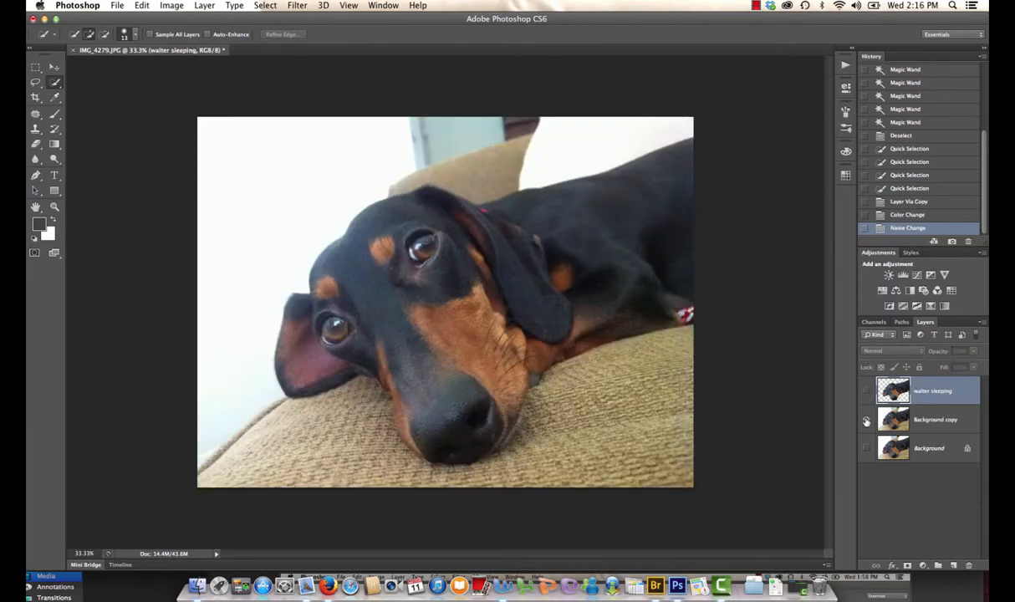
{"action": "left_click", "coordinate": [867, 392]}
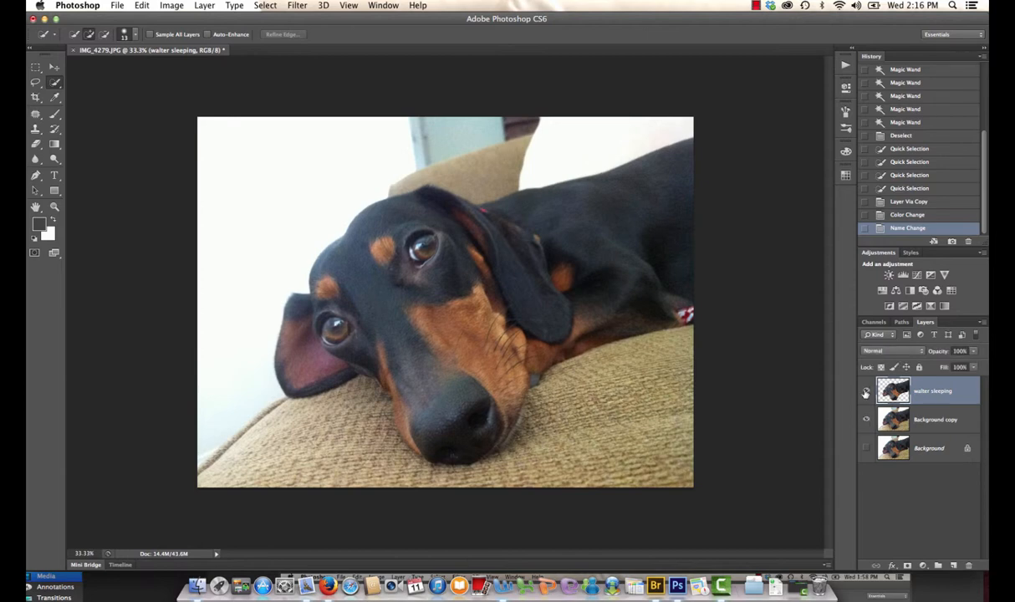
{"action": "left_click", "coordinate": [867, 392]}
{"action": "left_click", "coordinate": [866, 393]}
Move the cut-out dog right and slightly down from the original, and toggle each of the two layers off and on.
{"action": "left_click", "coordinate": [55, 68]}
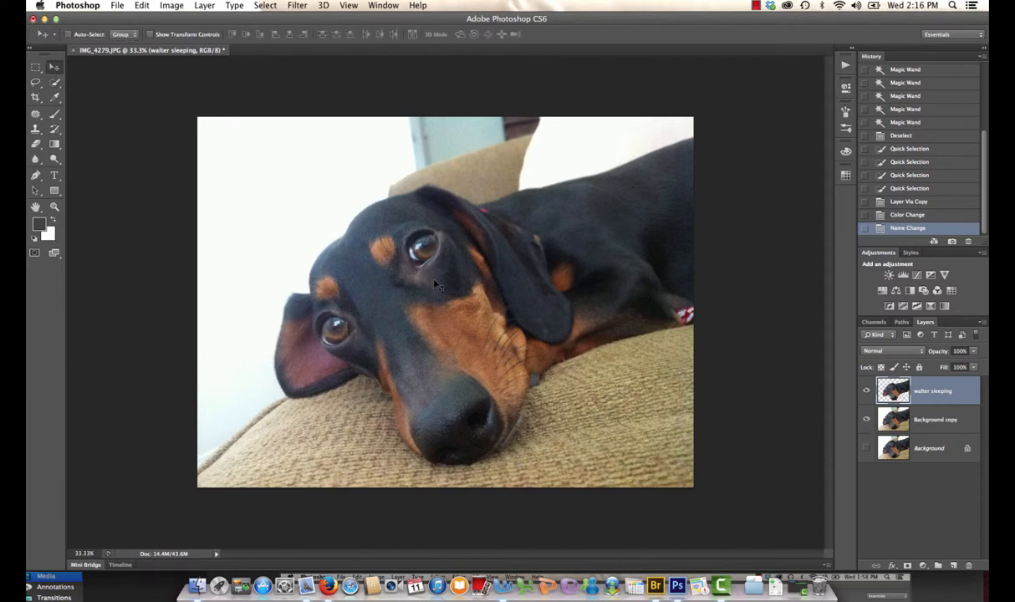
{"action": "left_click_drag", "start_coordinate": [434, 286], "coordinate": [600, 310]}
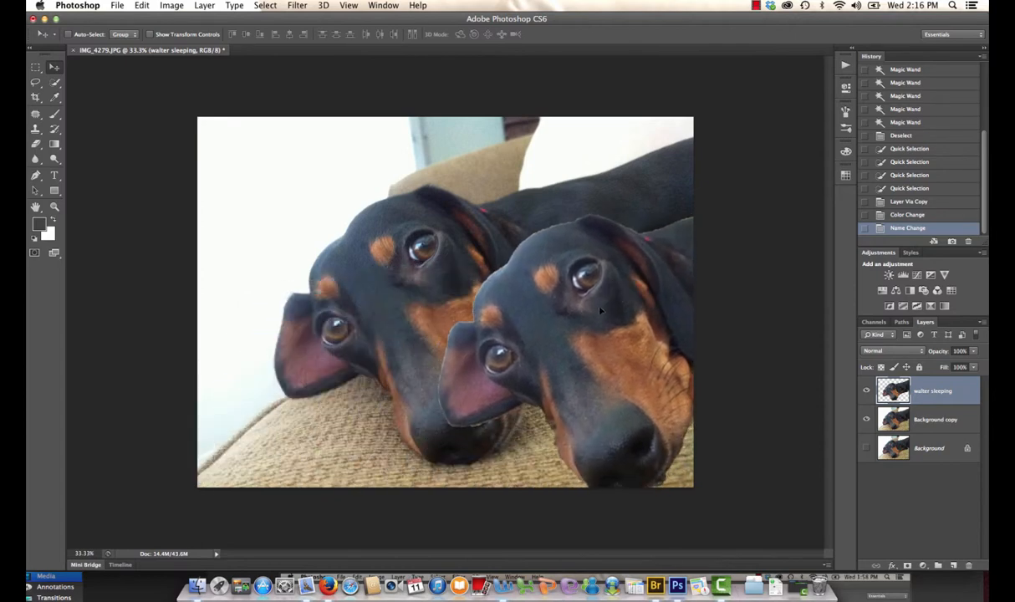
{"action": "left_click", "coordinate": [866, 391]}
{"action": "left_click", "coordinate": [867, 390]}
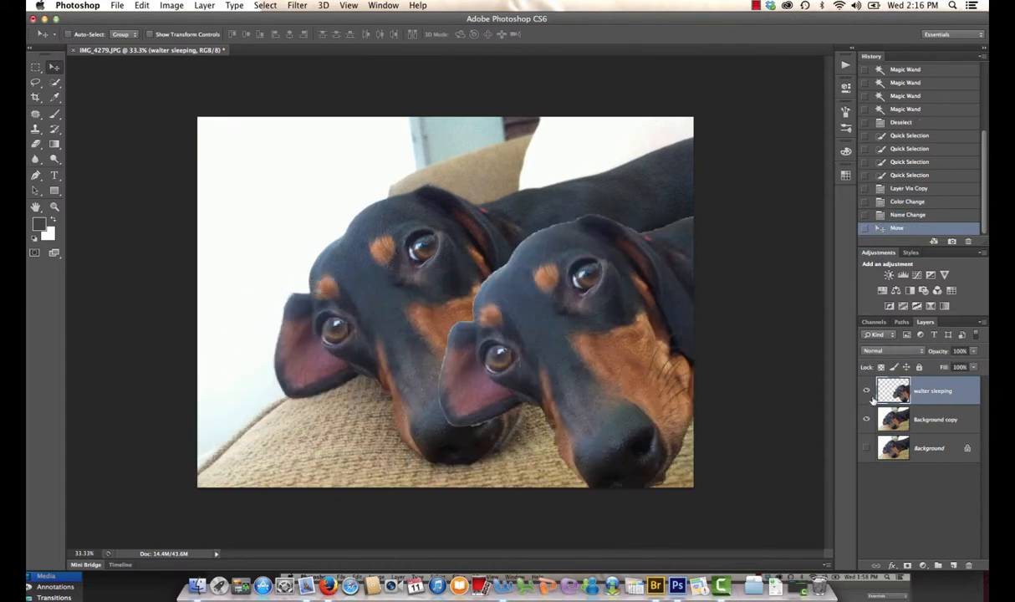
{"action": "left_click", "coordinate": [867, 419]}
{"action": "left_click", "coordinate": [866, 420]}
Save the document as walter_cutout.psd in the sum14 folder, using the Photoshop format with Layers and the embedded color profile kept.
{"action": "left_click", "coordinate": [118, 6]}
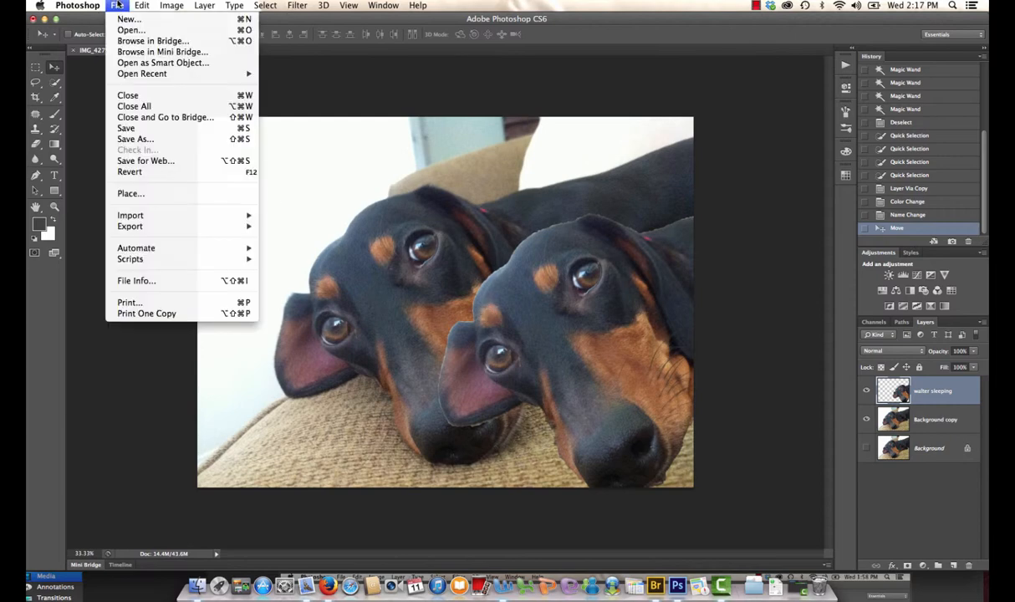
{"action": "left_click", "coordinate": [137, 138]}
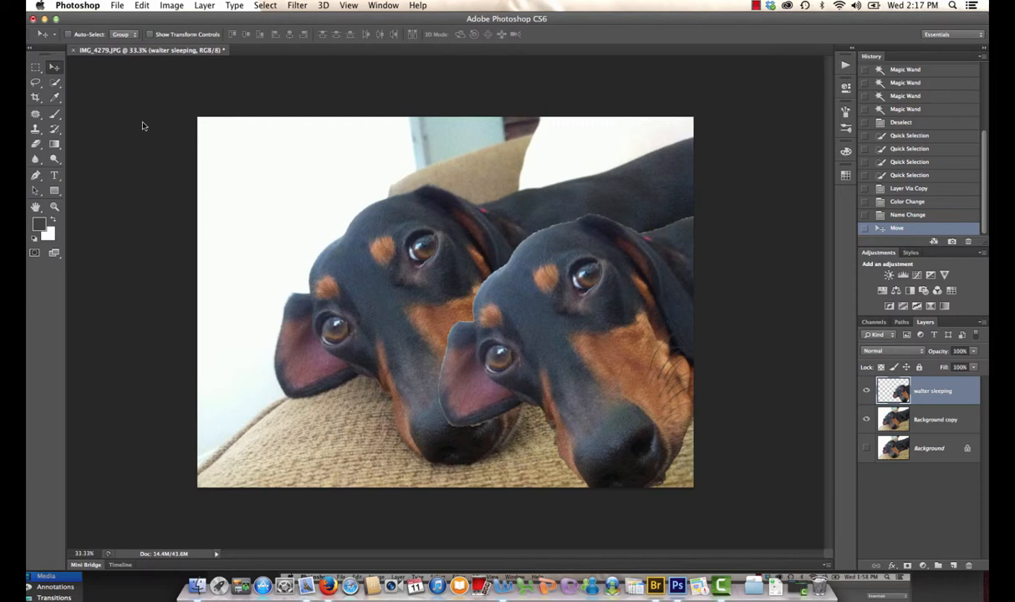
{"action": "type", "text": "walter_"}
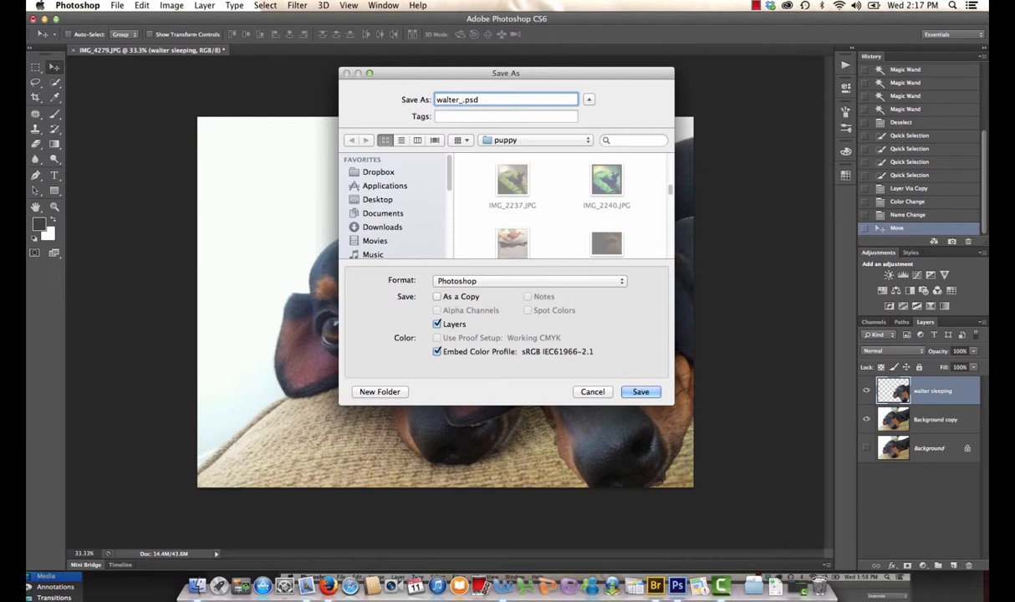
{"action": "type", "text": "cutout"}
{"action": "left_click", "coordinate": [493, 141]}
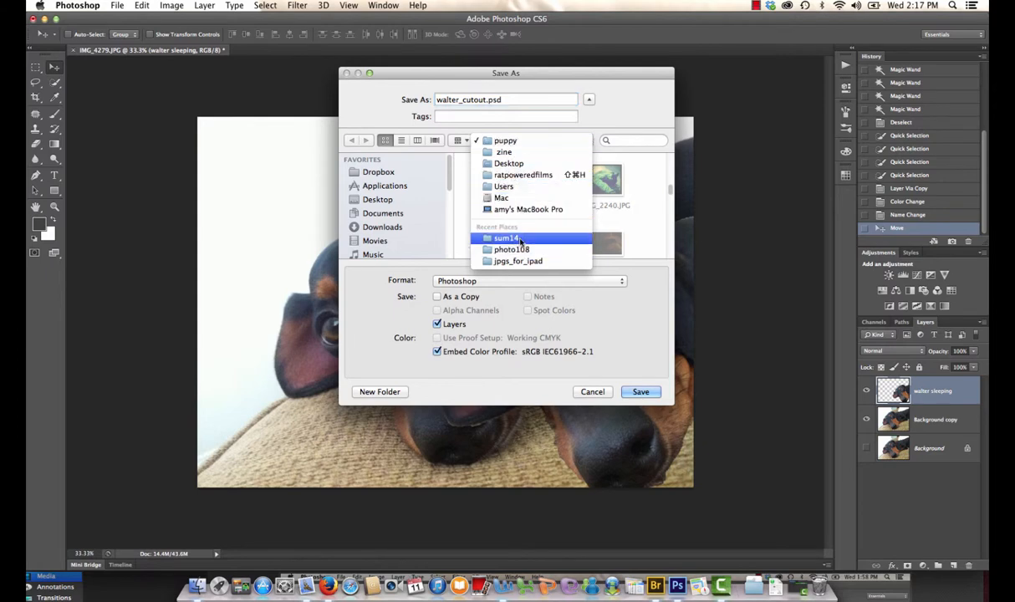
{"action": "left_click", "coordinate": [516, 239]}
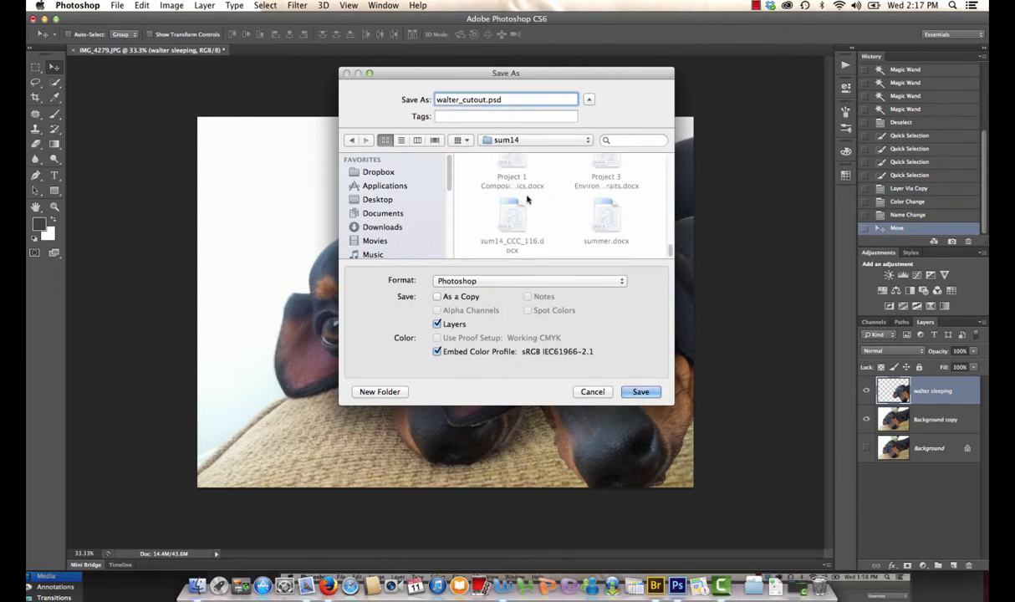
{"action": "left_click", "coordinate": [449, 282]}
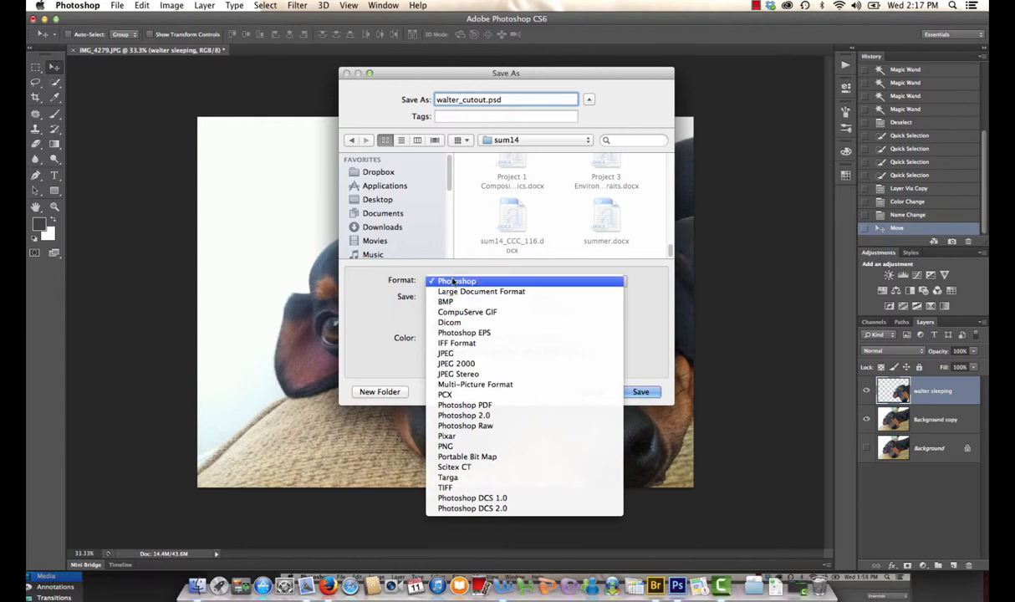
{"action": "left_click", "coordinate": [457, 282]}
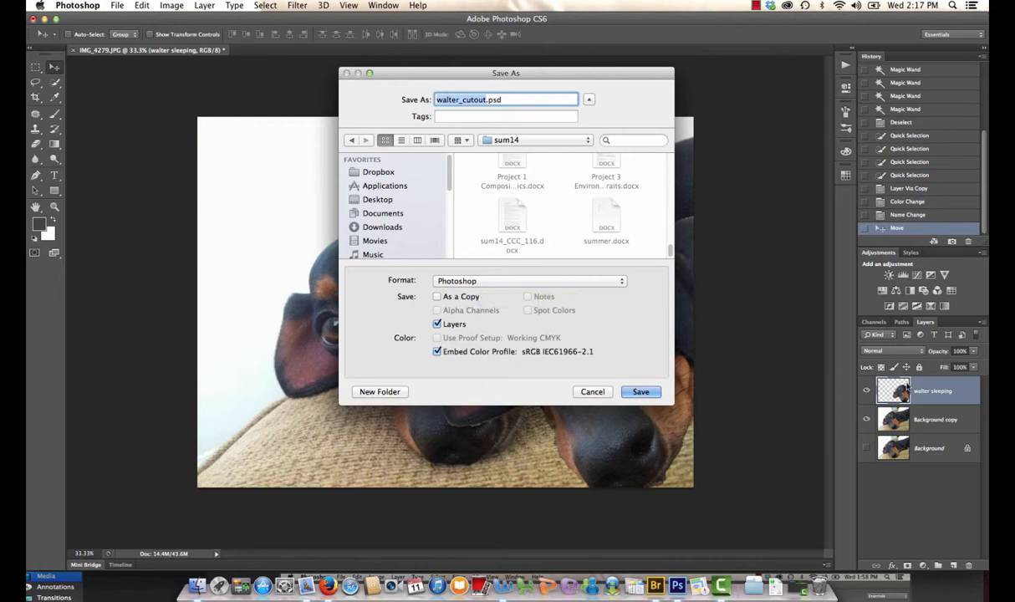
{"action": "left_click", "coordinate": [461, 281]}
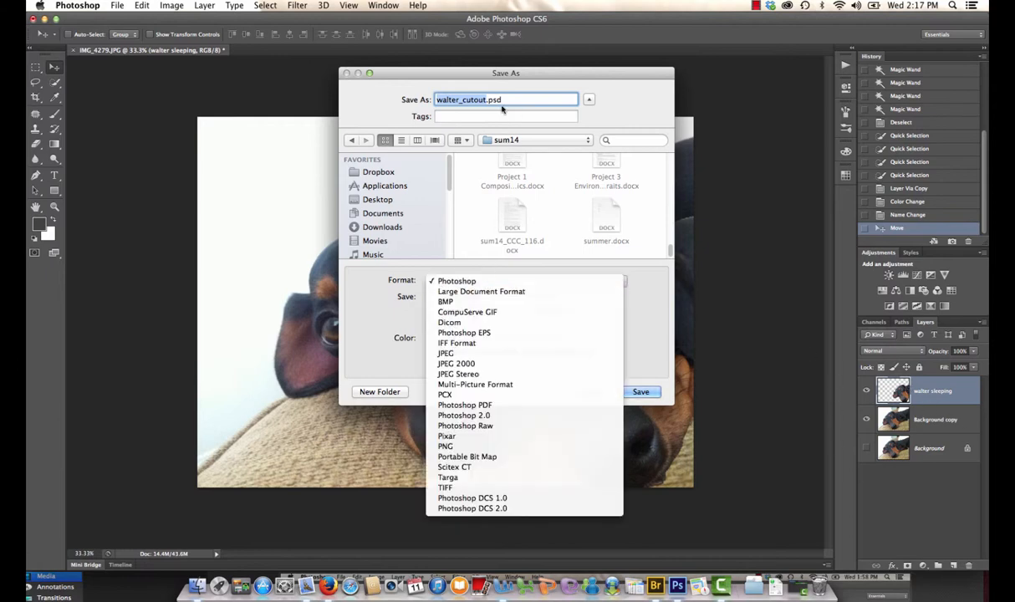
{"action": "left_click", "coordinate": [459, 284]}
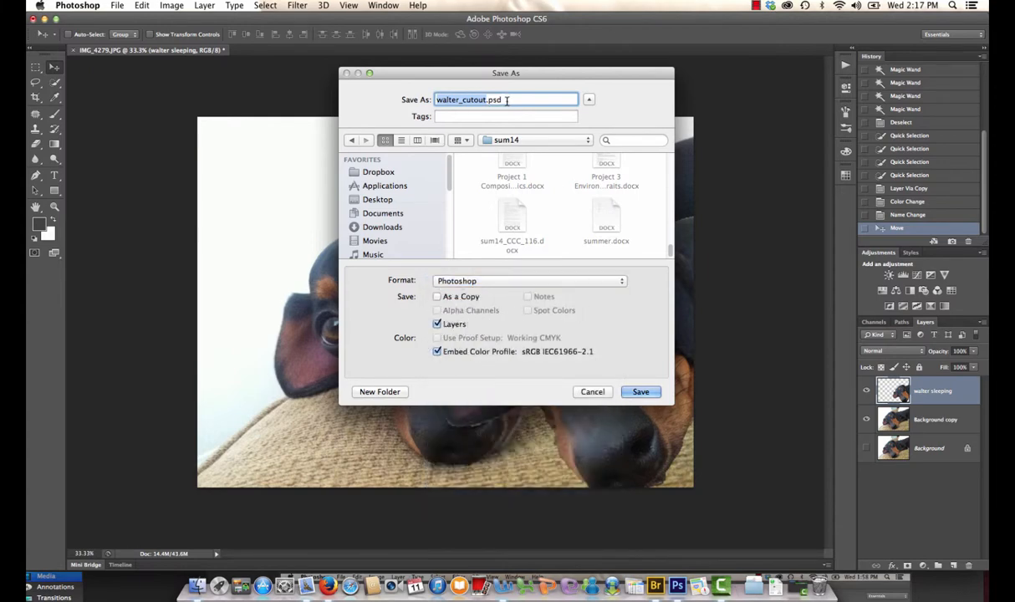
{"action": "left_click", "coordinate": [640, 392]}
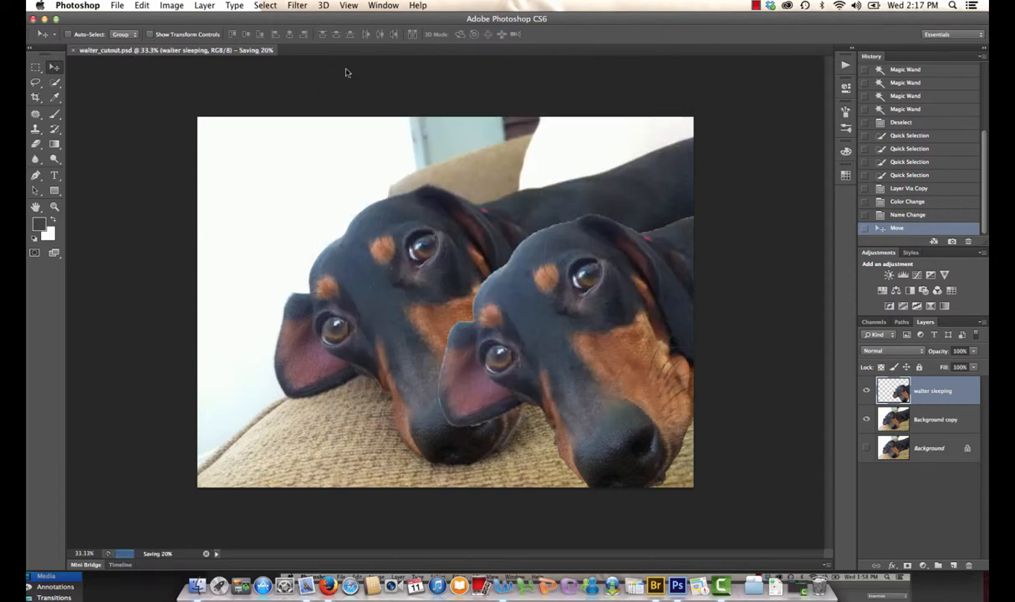